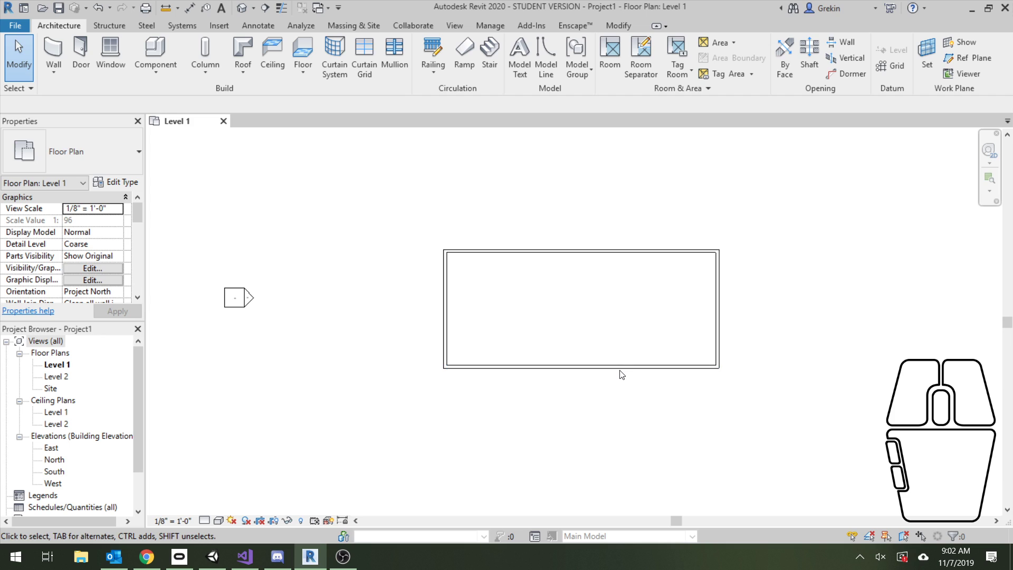
pyautogui.moveTo(632, 397); pyautogui.dragTo(594, 401, button='middle')
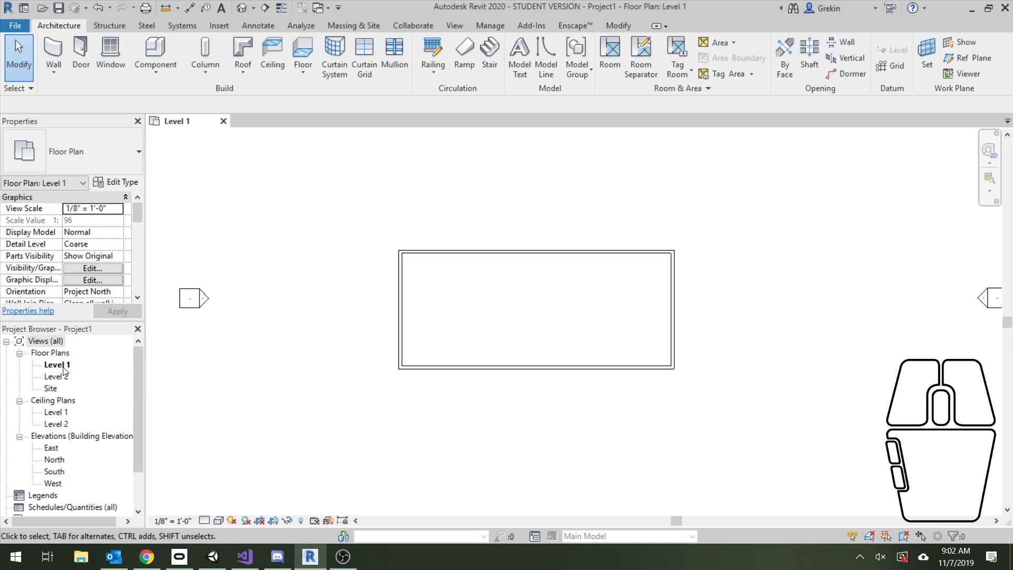
pyautogui.press('ctrl')
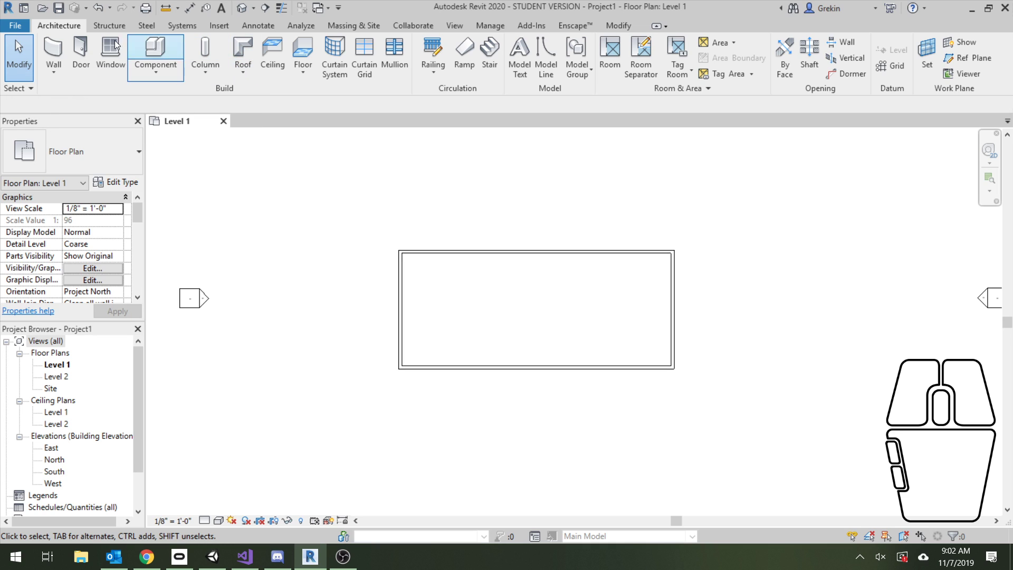
pyautogui.press('ctrl')
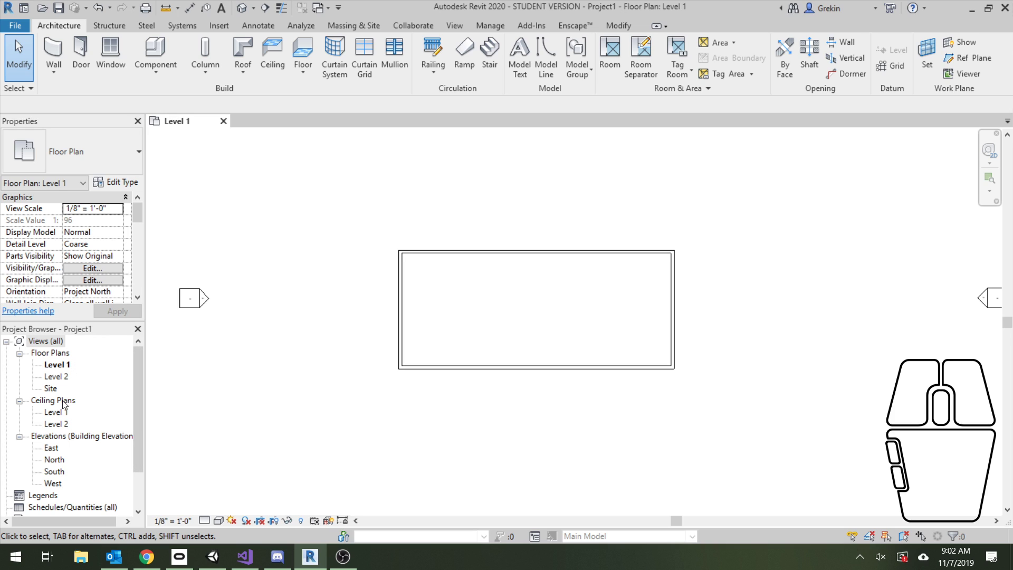
# Open the North elevation and select the Level 2 line to check which level carries the roof.
pyautogui.doubleClick(58, 461)
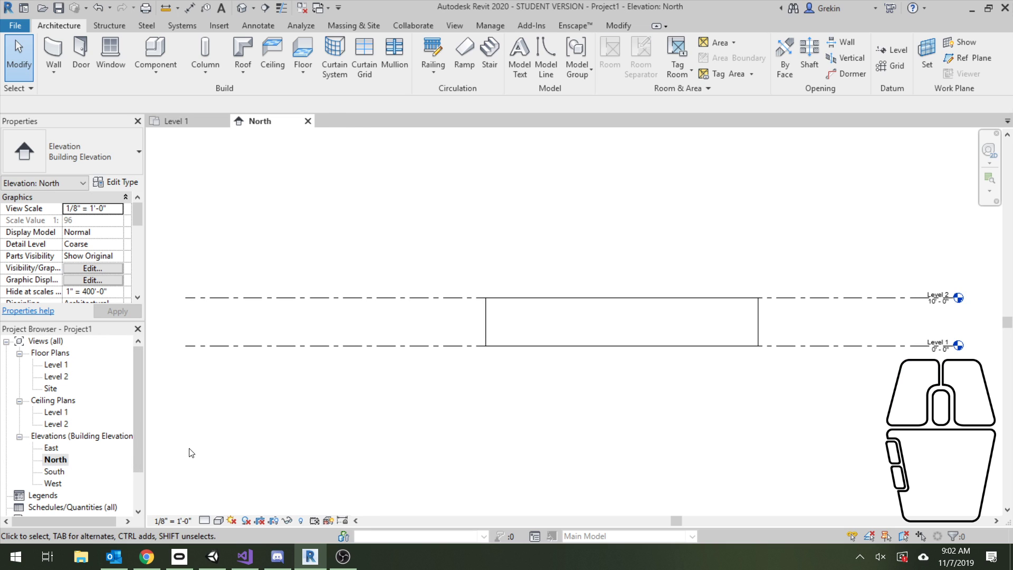
pyautogui.scroll(3, 815, 312)
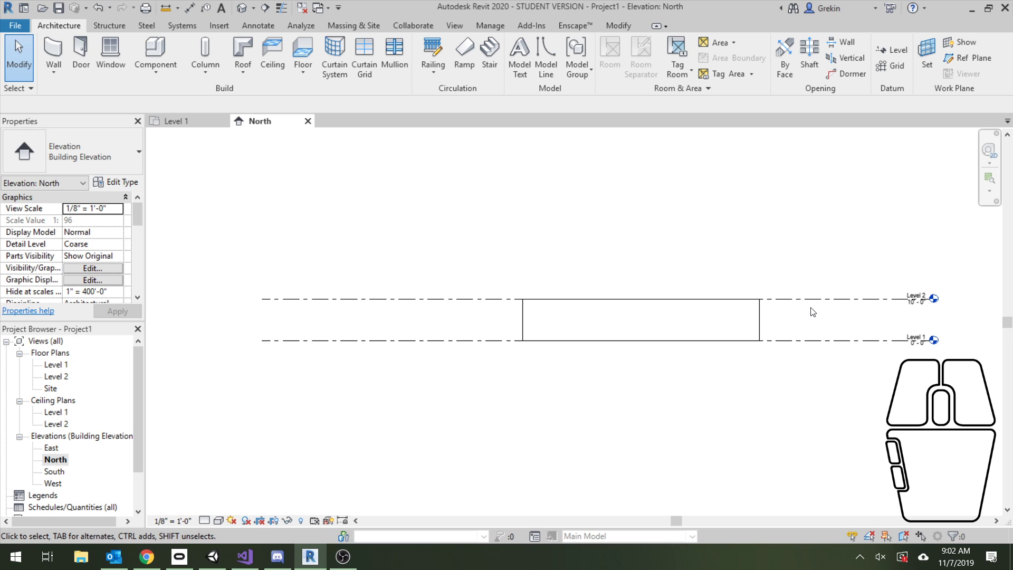
pyautogui.moveTo(818, 312); pyautogui.dragTo(713, 319, button='middle')
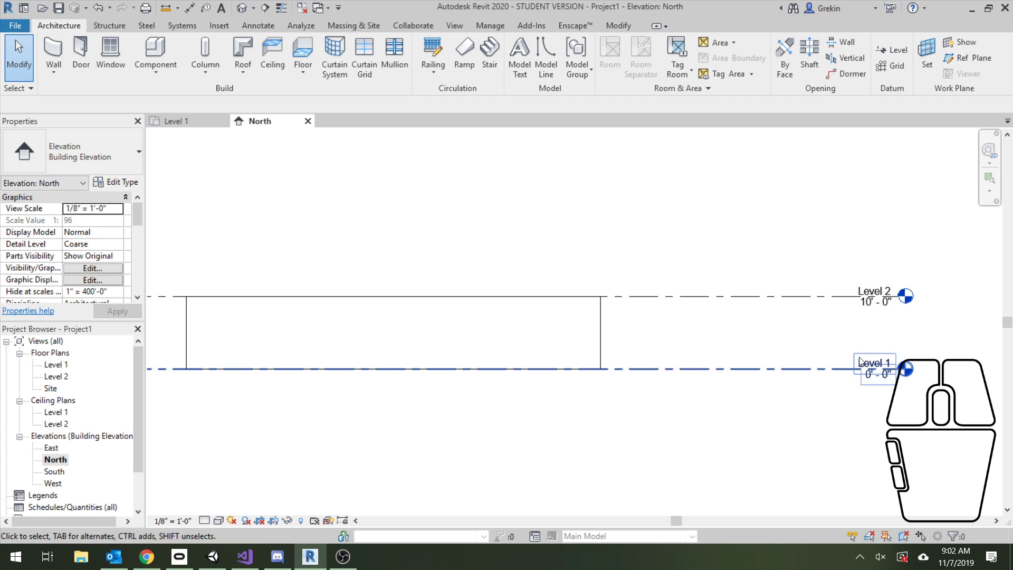
pyautogui.click(860, 292)
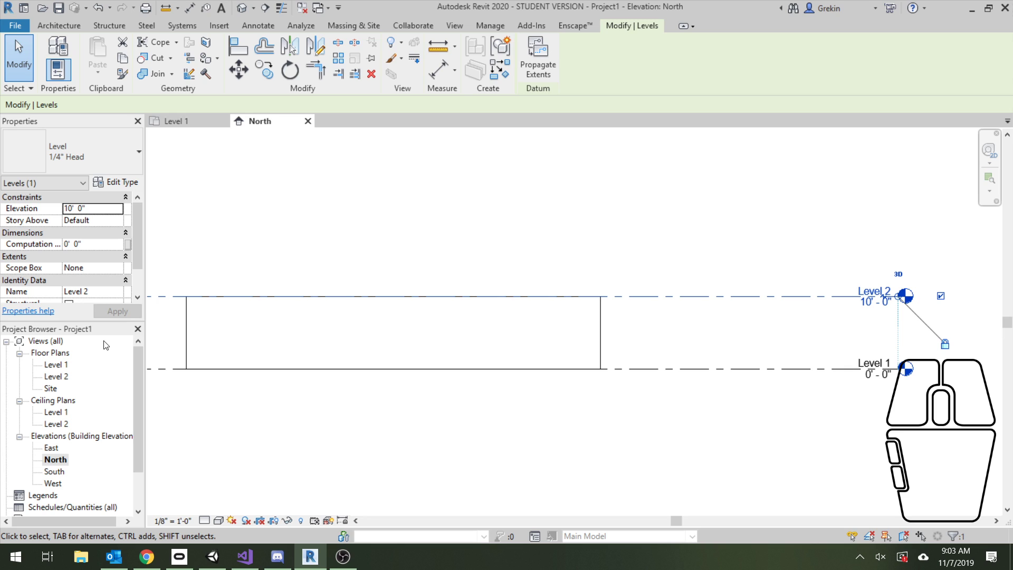
# Open the Level 2 floor plan and centre the rectangular building in it.
pyautogui.doubleClick(56, 376)
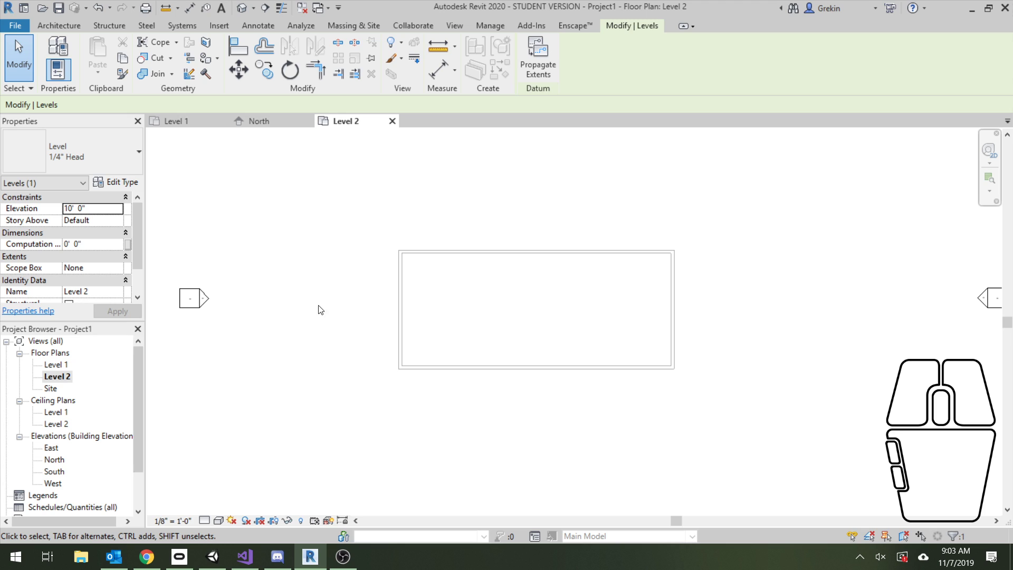
pyautogui.scroll(2, 441, 281)
pyautogui.moveTo(441, 280); pyautogui.dragTo(403, 270, button='middle')
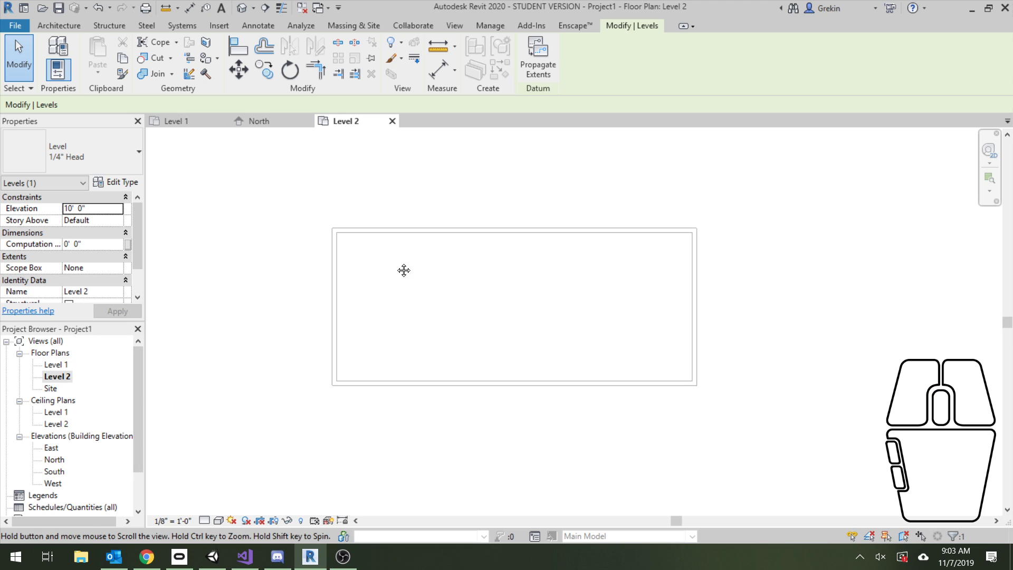
# Start a roof by footprint on Level 2 with the type Wood Rafter 8" - Asphalt Shingle - Insulated.
pyautogui.click(76, 26)
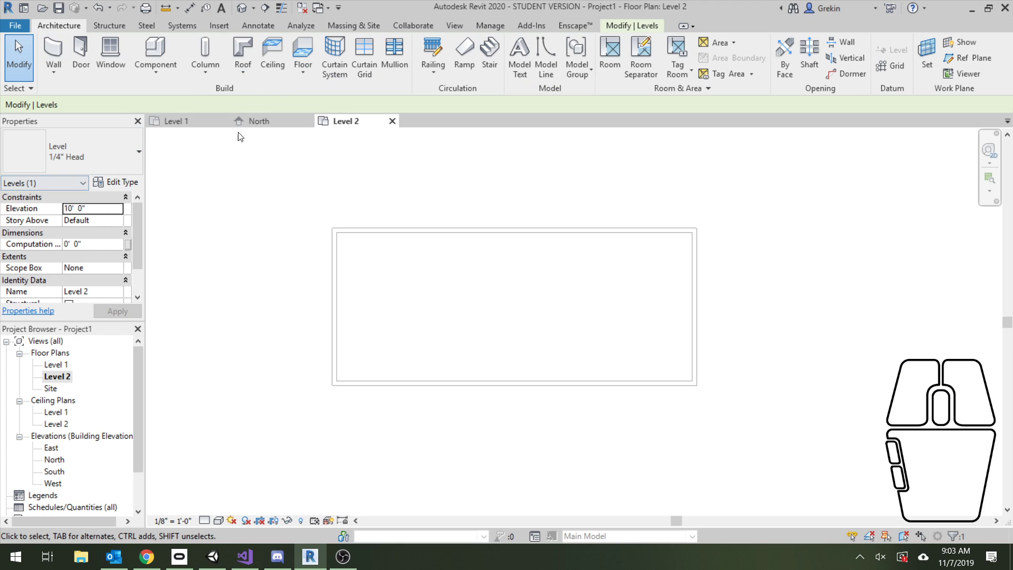
pyautogui.click(241, 50)
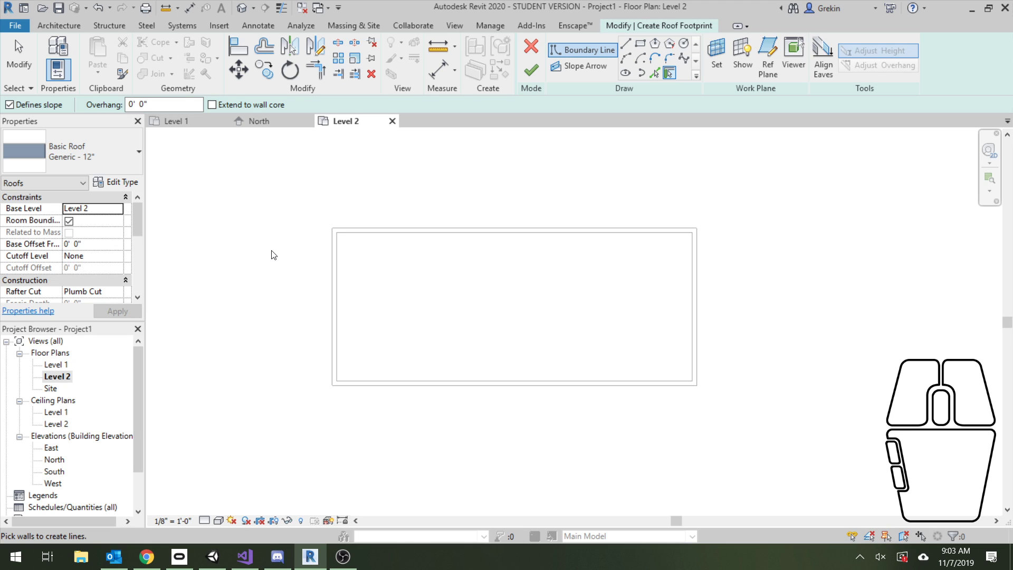
pyautogui.click(128, 149)
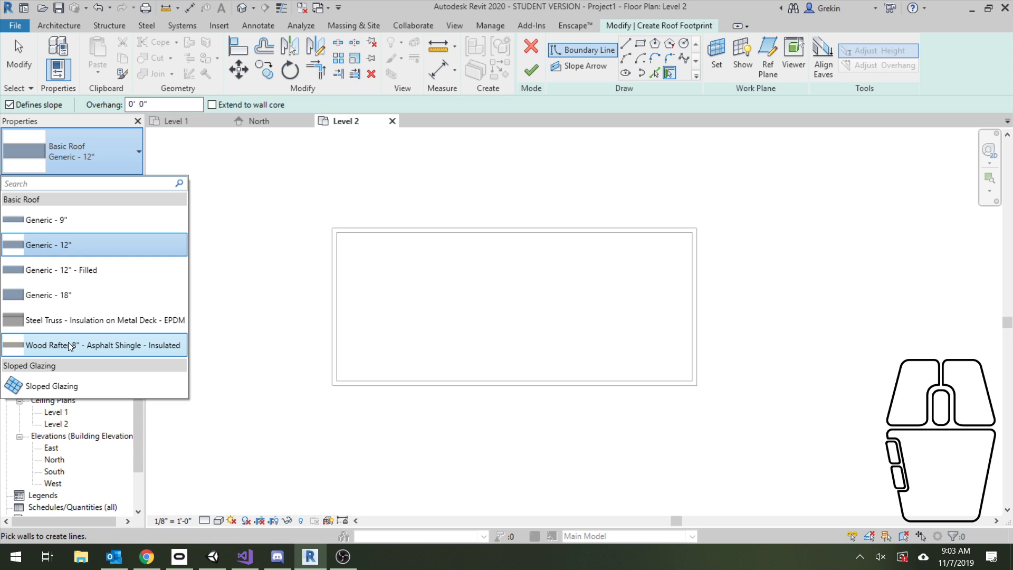
pyautogui.moveTo(69, 346)
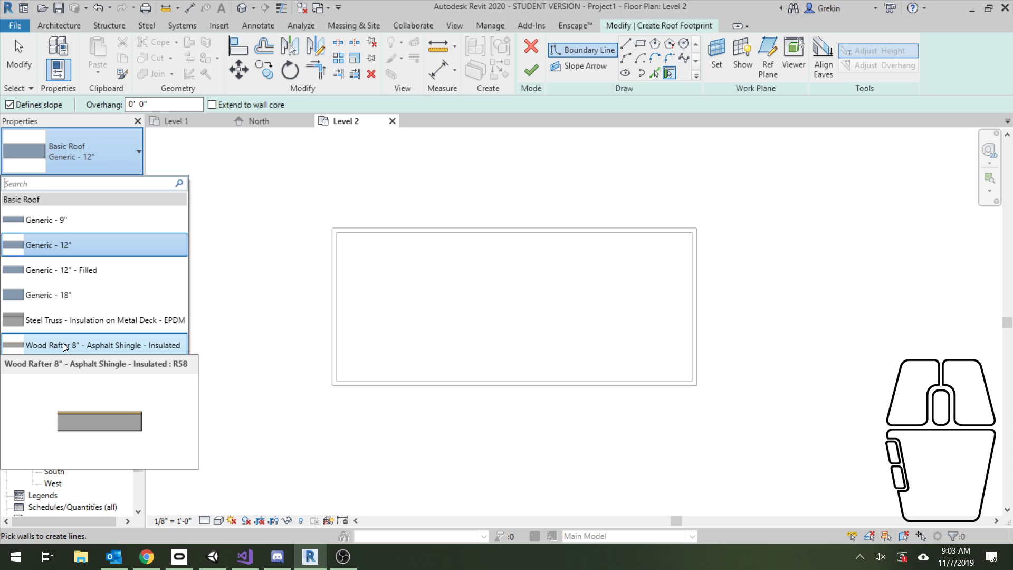
pyautogui.press('ctrl')
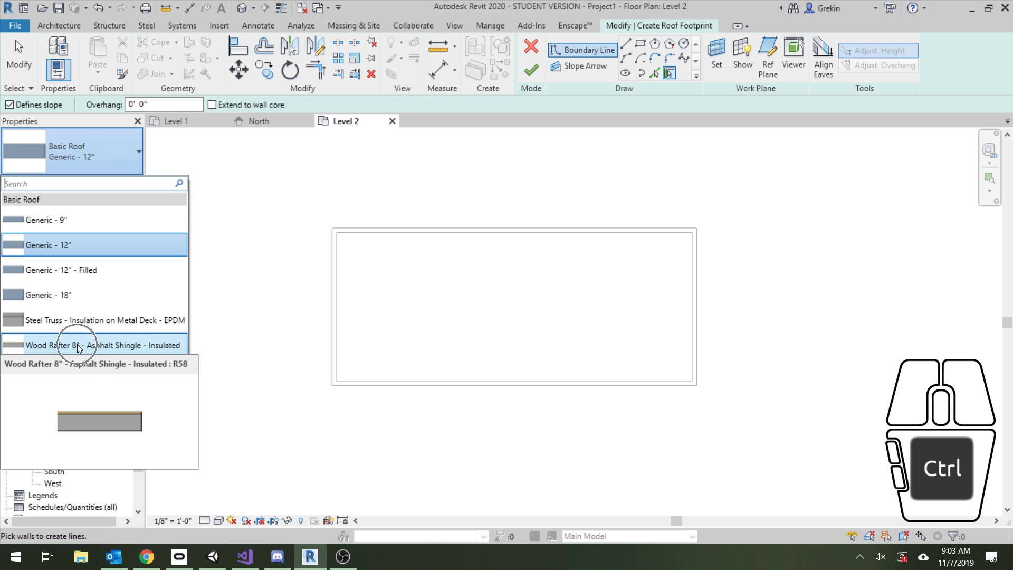
pyautogui.click(77, 344)
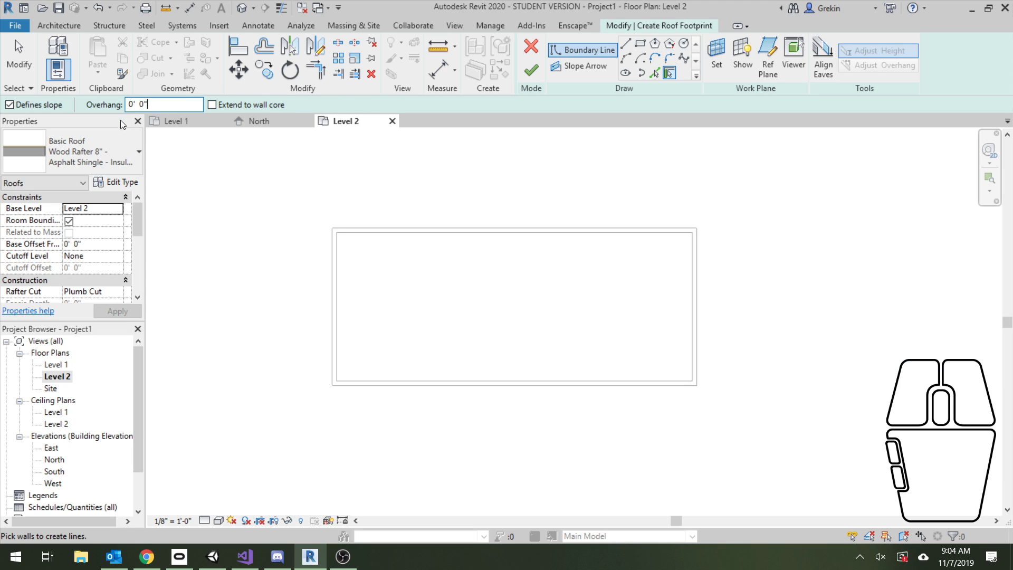
# Set the overhang of the roof footprint to 1' 0", with Defines slope kept on.
pyautogui.click(169, 103)
pyautogui.moveTo(177, 107); pyautogui.dragTo(127, 106)
pyautogui.write('1 0')
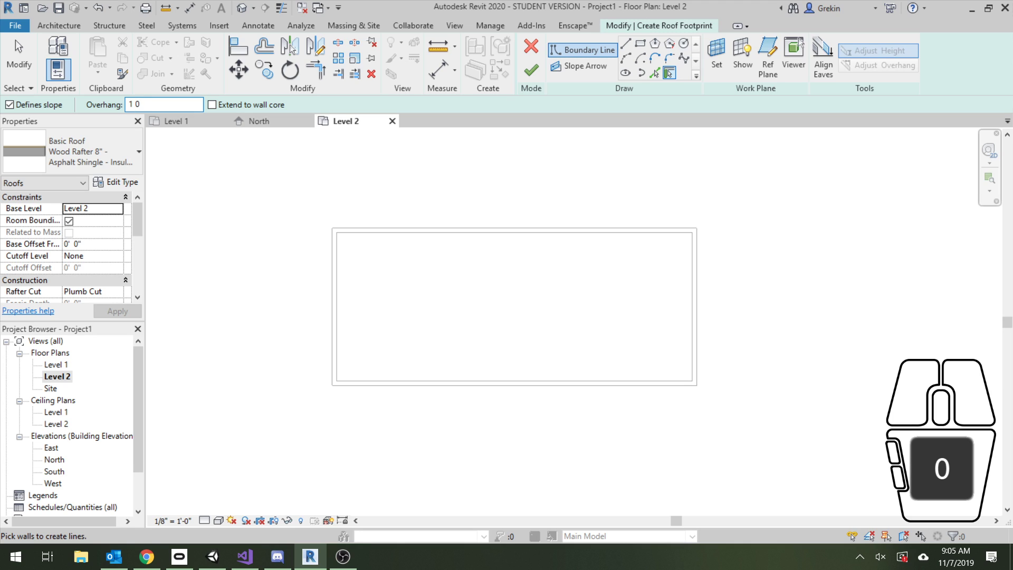
pyautogui.press('Return')
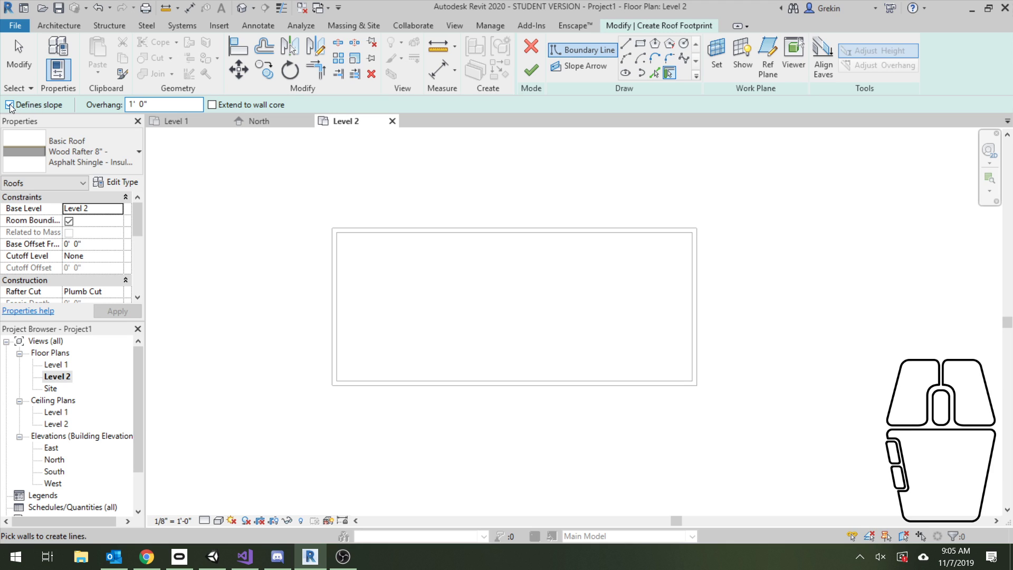
pyautogui.press('ctrl')
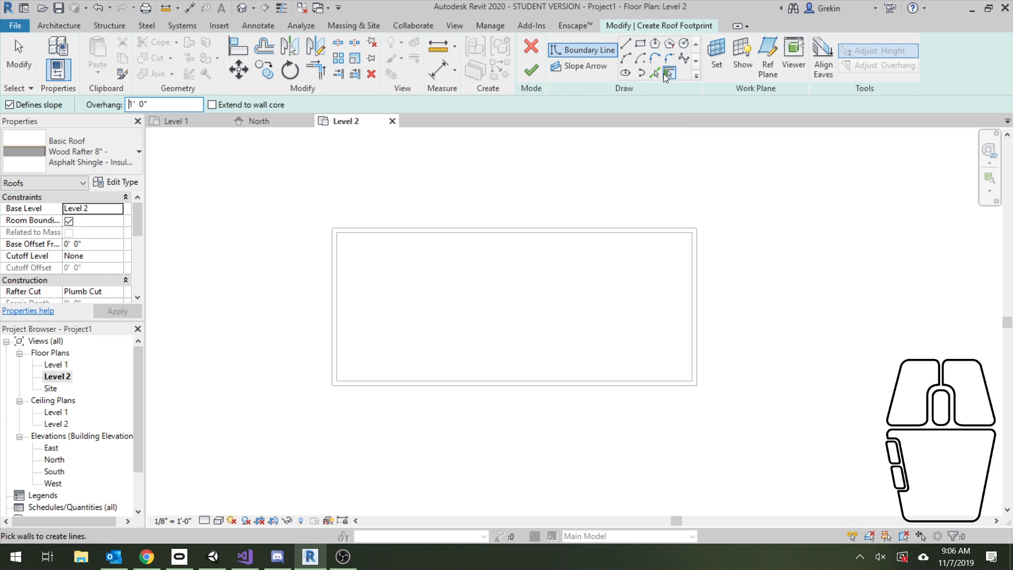
# Pick all four exterior walls as slope-defining boundary lines and finish the roof footprint.
pyautogui.click(421, 231)
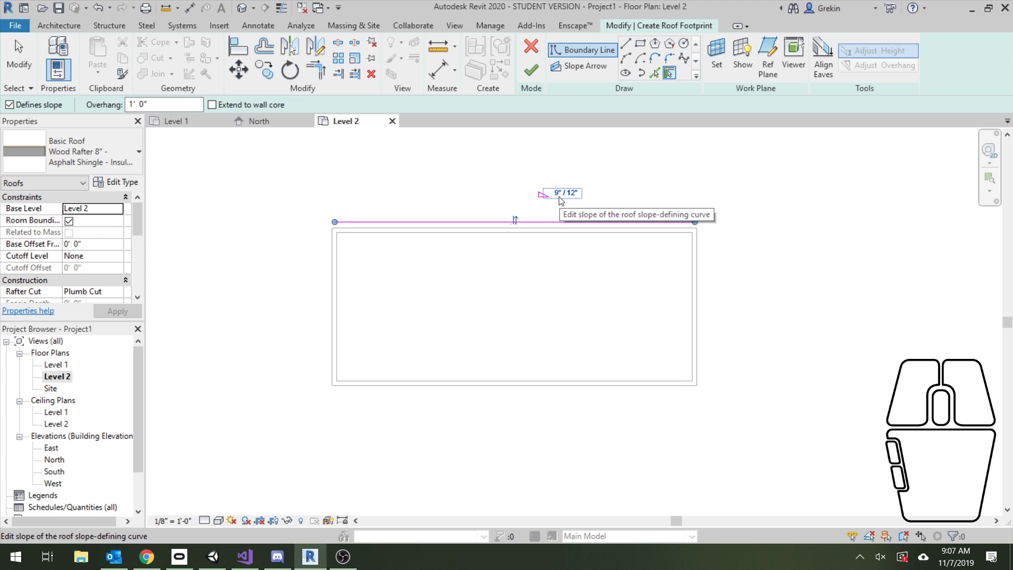
pyautogui.click(333, 283)
pyautogui.click(459, 389)
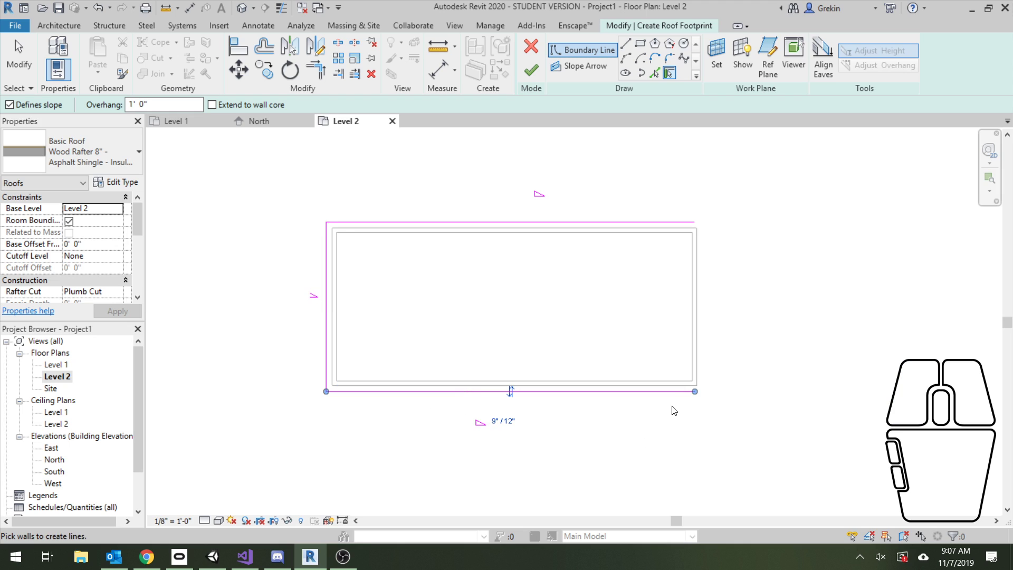
pyautogui.click(696, 322)
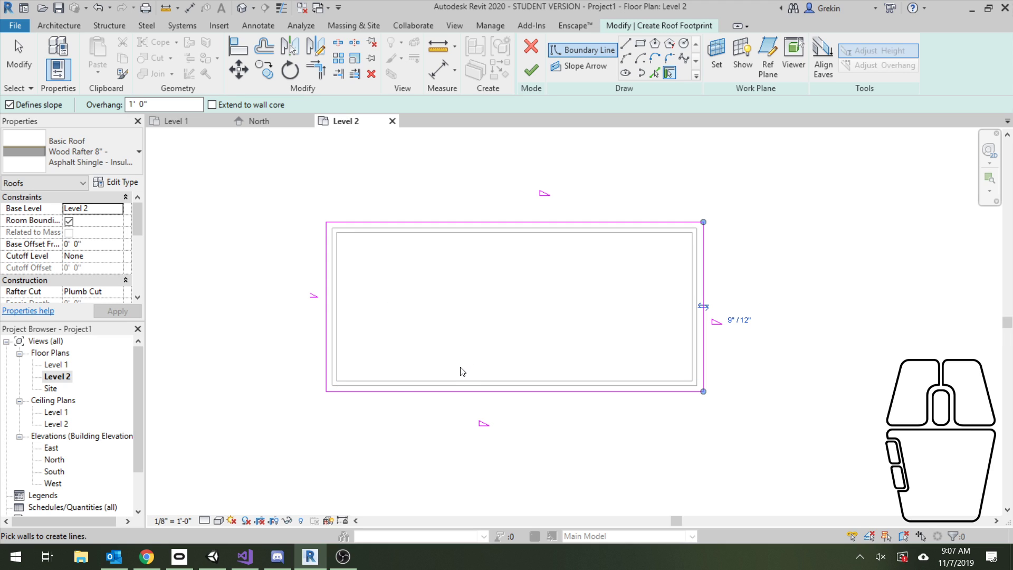
pyautogui.click(531, 72)
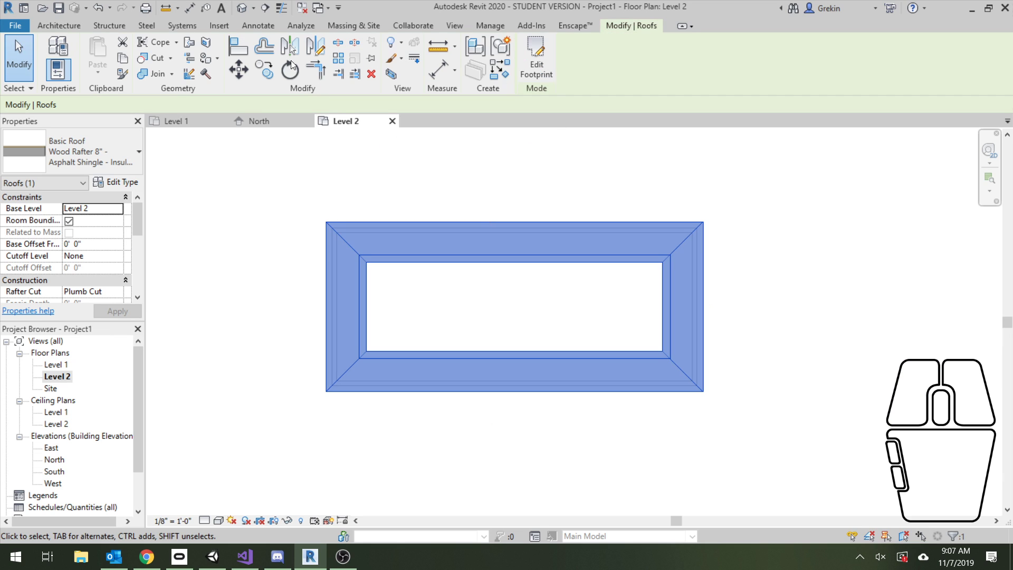
# Open the default 3D view and display the model in the Realistic visual style at Fine detail level.
pyautogui.click(242, 10)
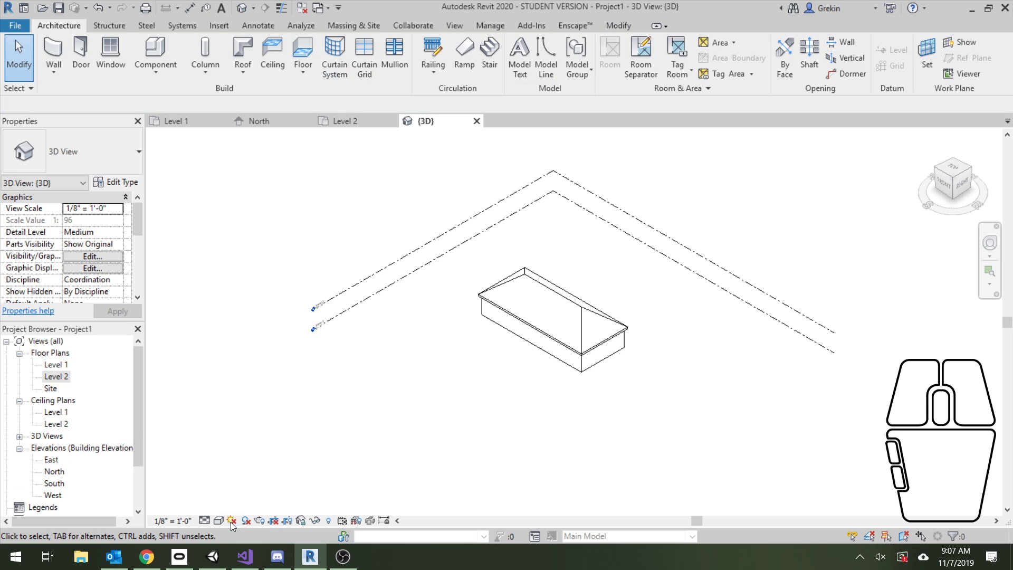
pyautogui.click(219, 521)
pyautogui.click(244, 507)
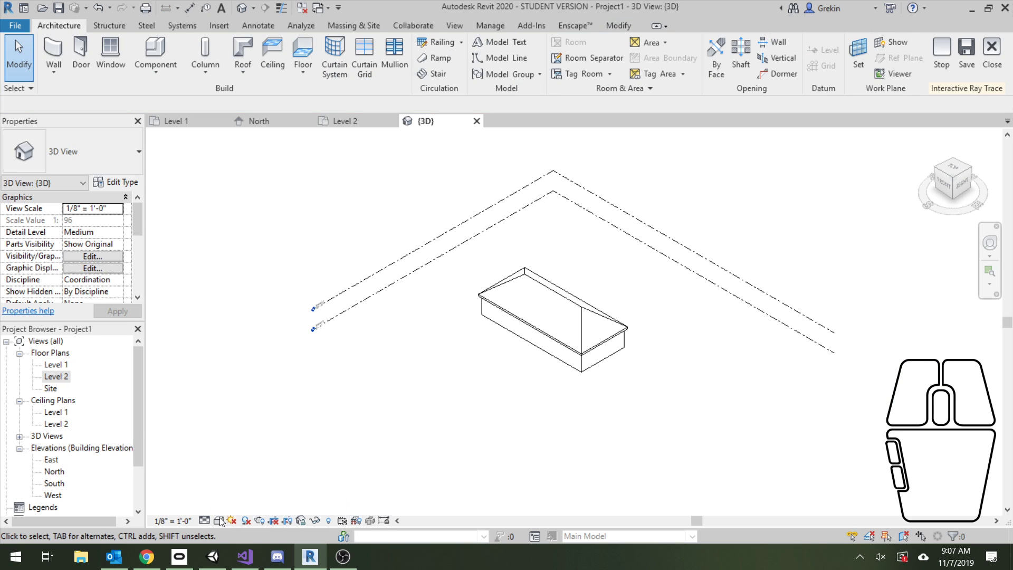
pyautogui.click(218, 521)
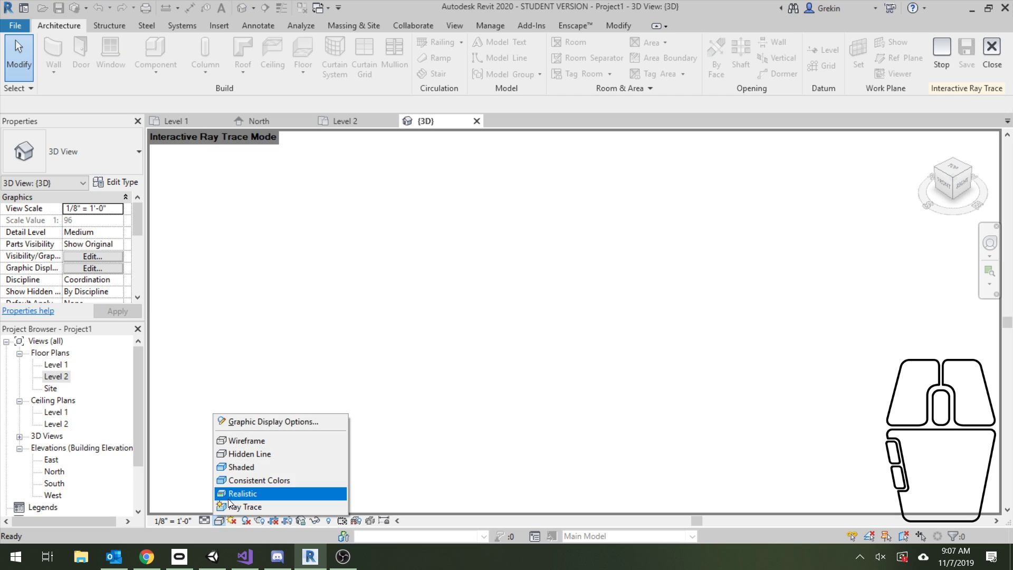
pyautogui.click(238, 492)
pyautogui.click(204, 521)
pyautogui.click(221, 507)
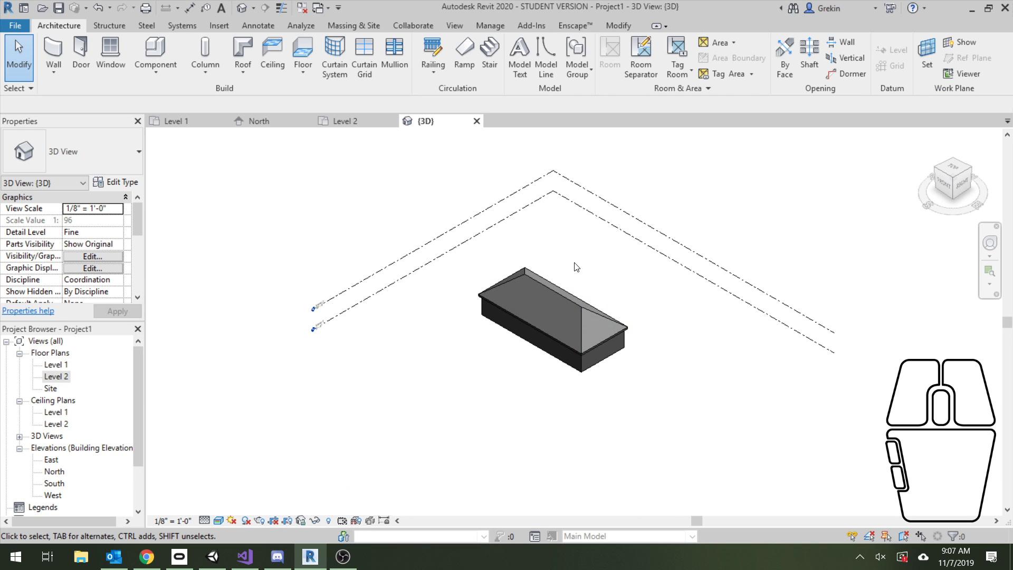
# Set the slope of the hip roof to 5" / 12" and view the roof from the building's corner.
pyautogui.scroll(1, 539, 299)
pyautogui.scroll(5, 539, 299)
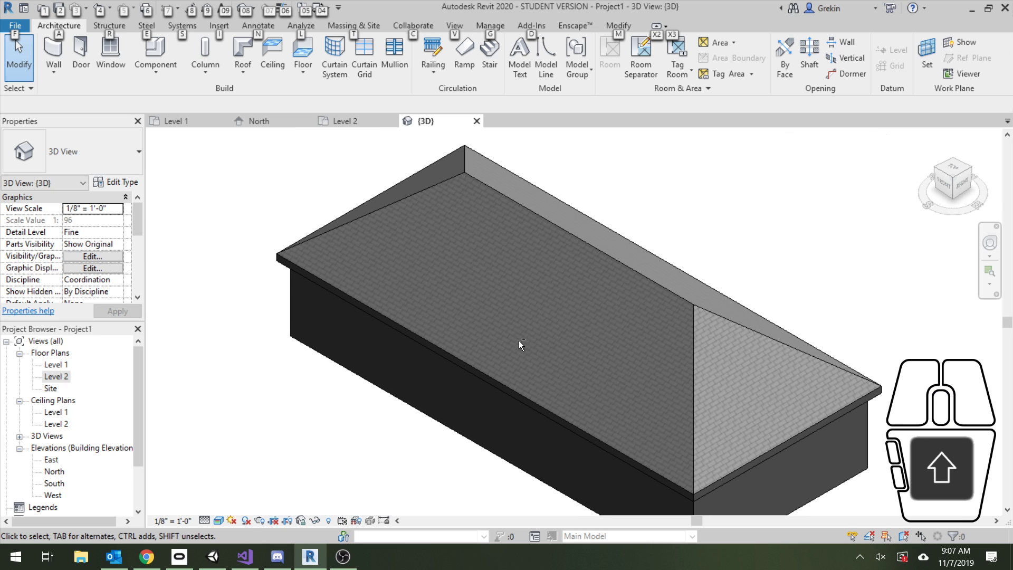
pyautogui.keyDown('shift'); pyautogui.moveTo(520, 342); pyautogui.dragTo(539, 273, button='middle'); pyautogui.keyUp('shift')
pyautogui.press('Escape')
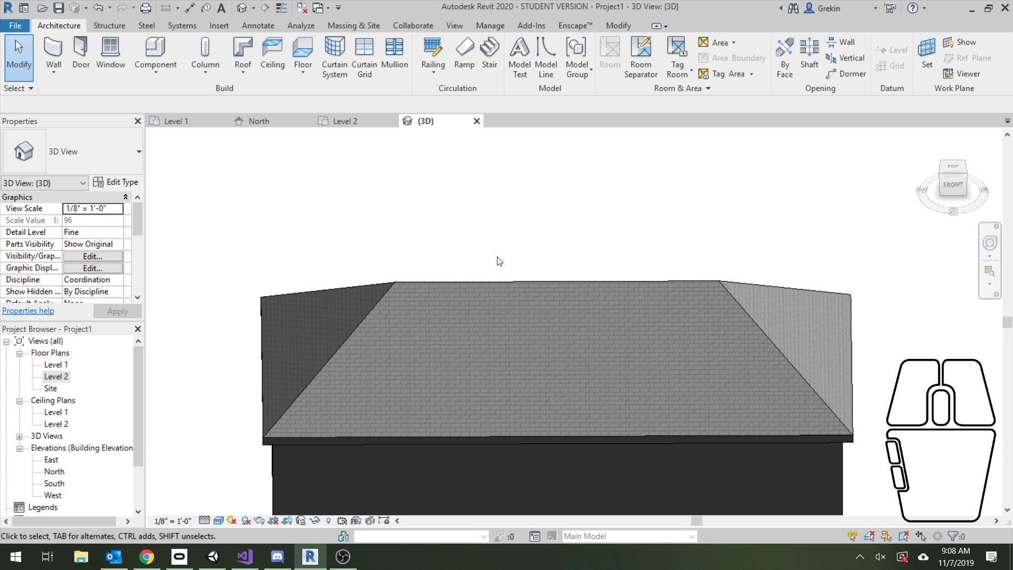
pyautogui.click(482, 283)
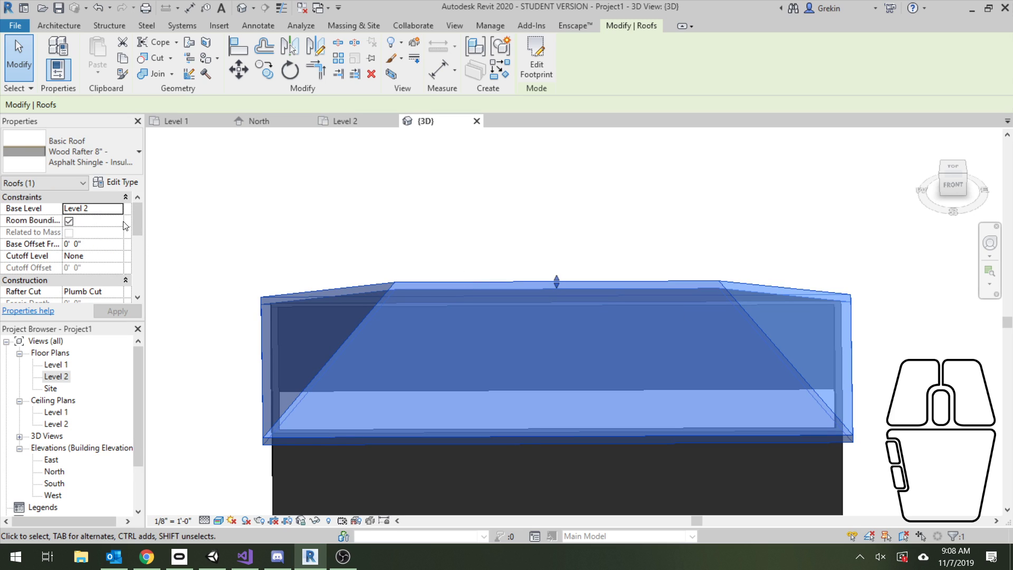
pyautogui.moveTo(139, 217); pyautogui.dragTo(137, 231)
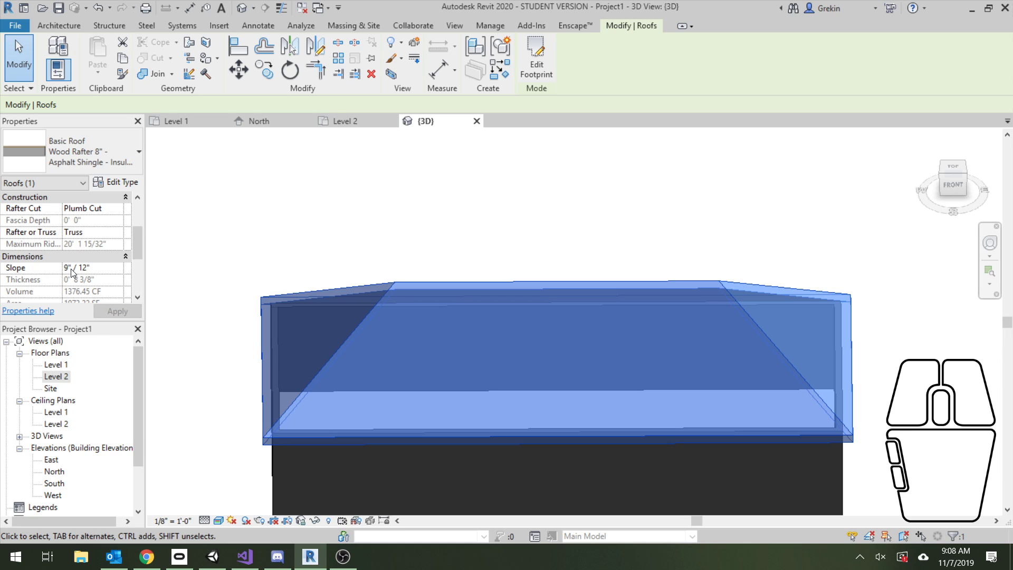
pyautogui.click(93, 268)
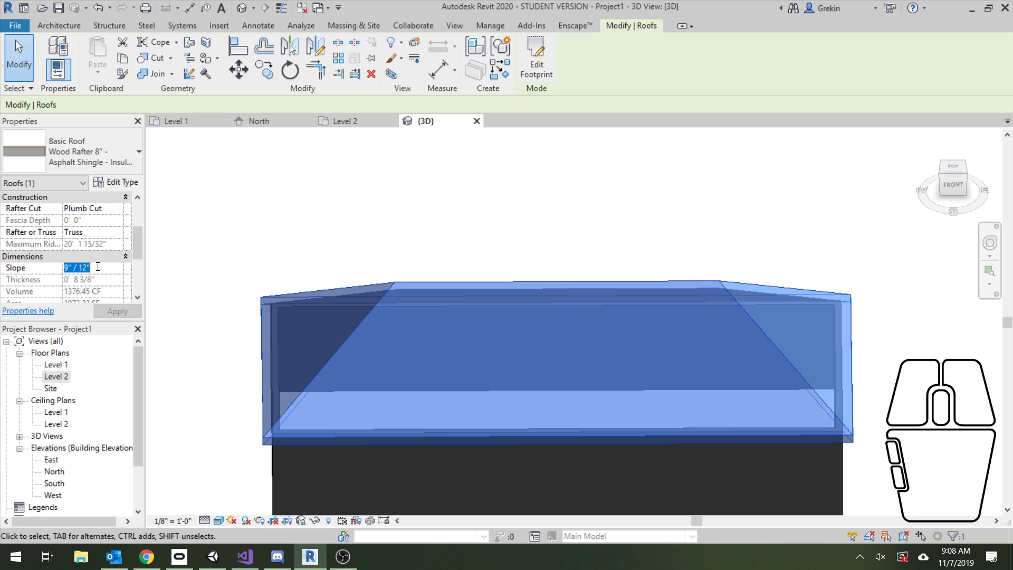
pyautogui.write('5')
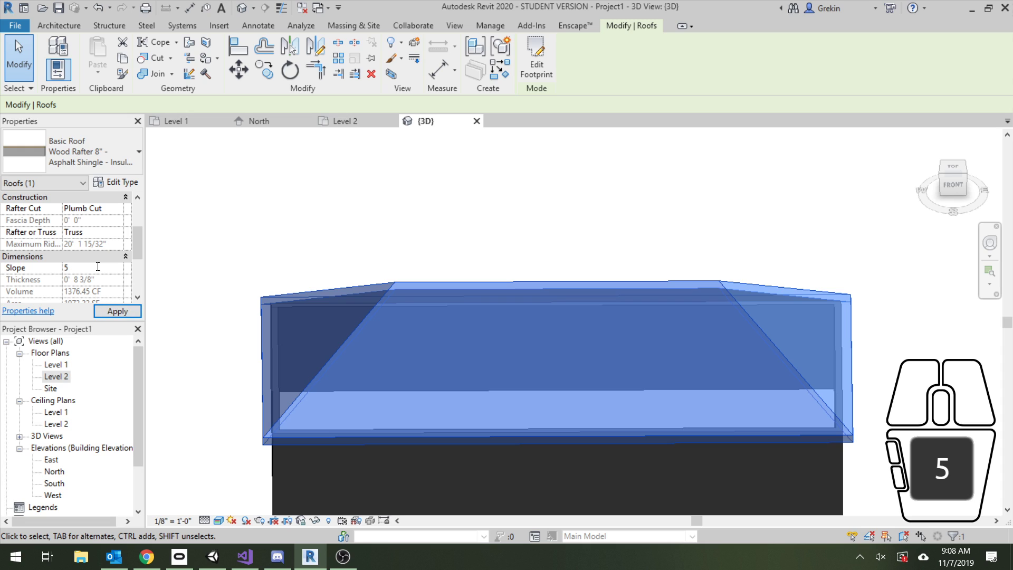
pyautogui.press('Return')
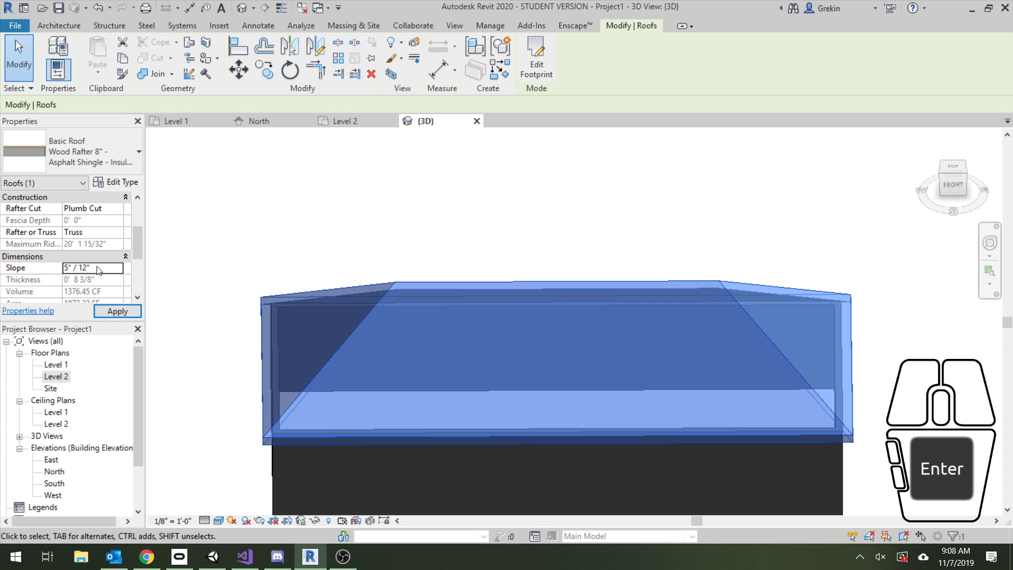
pyautogui.click(117, 311)
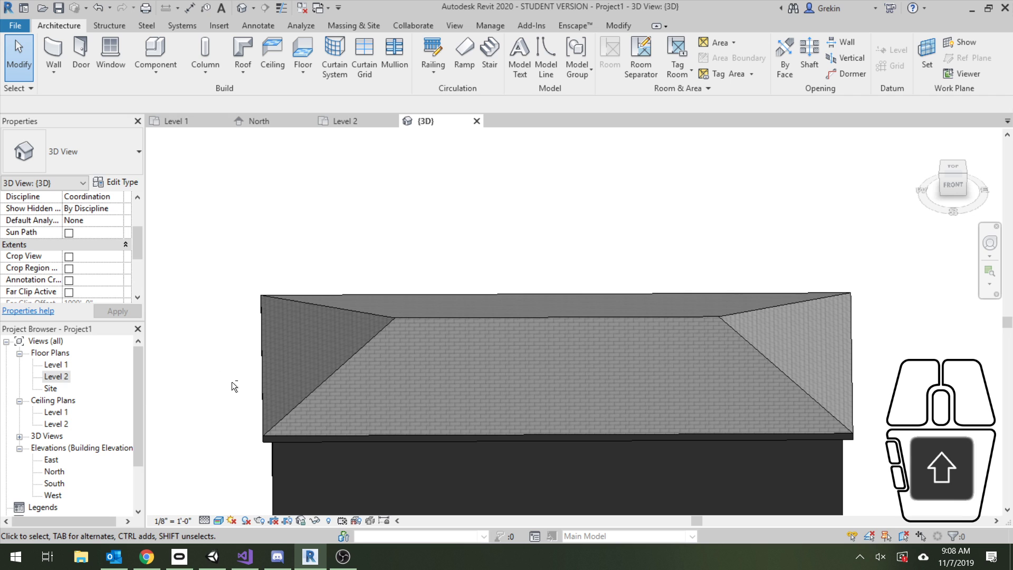
pyautogui.keyDown('shift'); pyautogui.moveTo(233, 384); pyautogui.dragTo(543, 302, button='middle'); pyautogui.keyUp('shift')
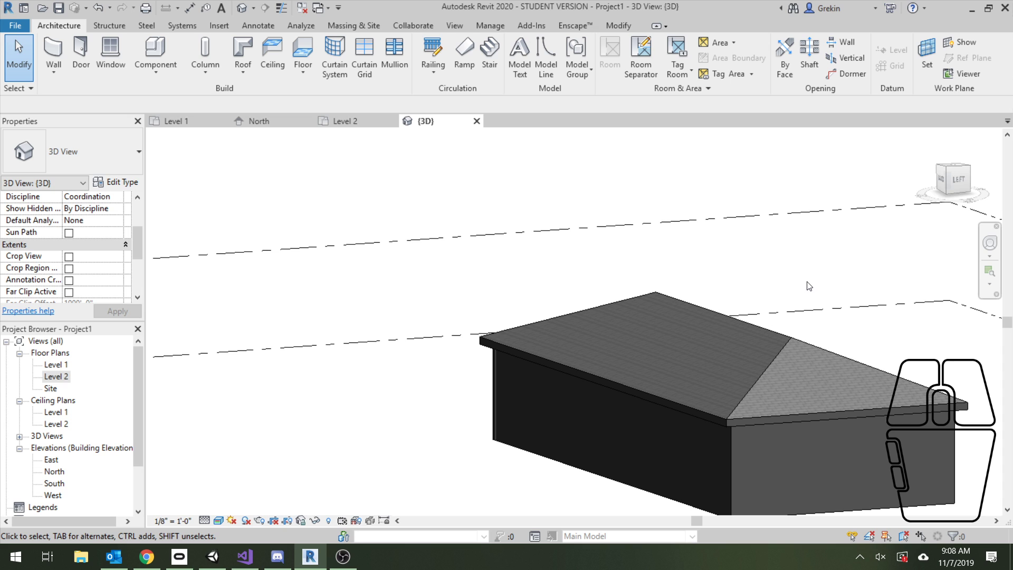
# Set the slope of the hip roof to 9" / 12".
pyautogui.keyDown('shift'); pyautogui.moveTo(886, 287); pyautogui.dragTo(831, 288, button='middle'); pyautogui.keyUp('shift')
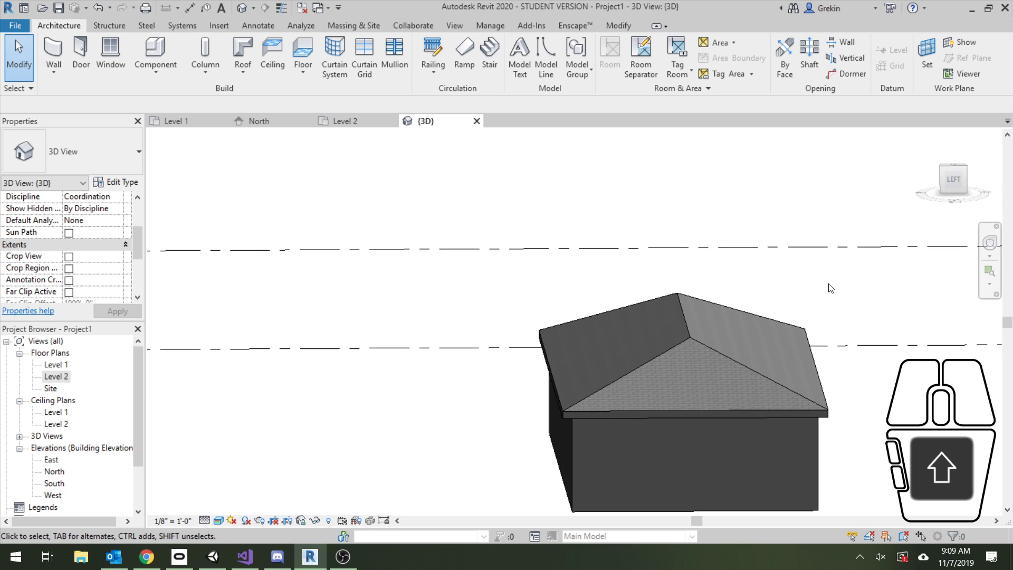
pyautogui.moveTo(137, 242); pyautogui.dragTo(143, 263)
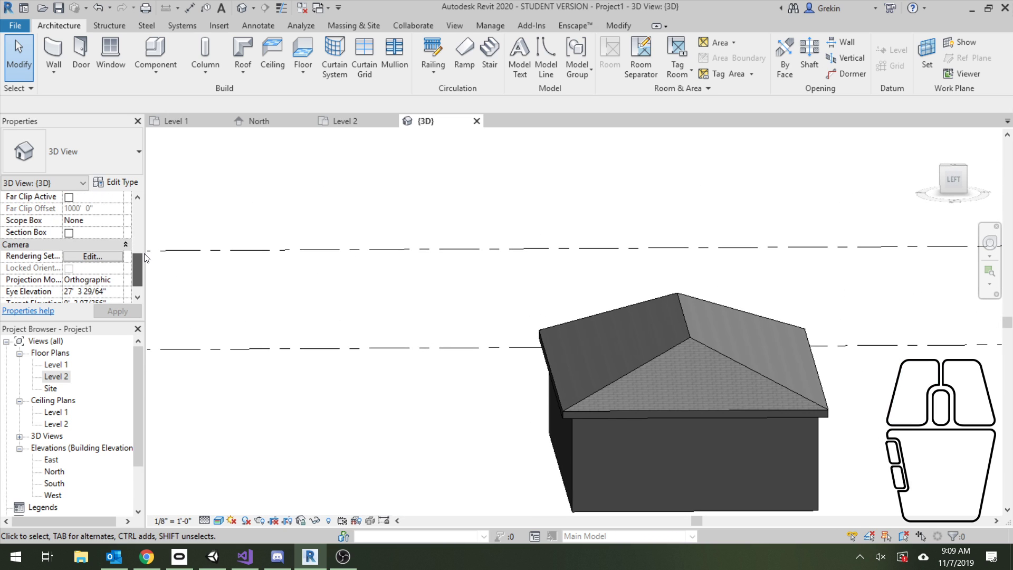
pyautogui.click(689, 330)
pyautogui.moveTo(139, 269); pyautogui.dragTo(141, 258)
pyautogui.click(100, 221)
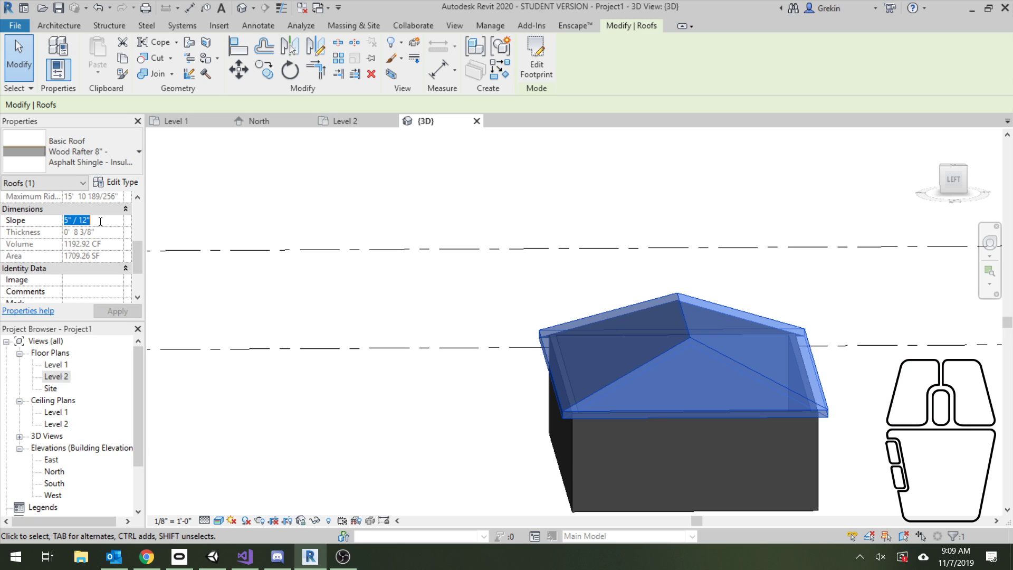
pyautogui.write('9')
pyautogui.press('Return')
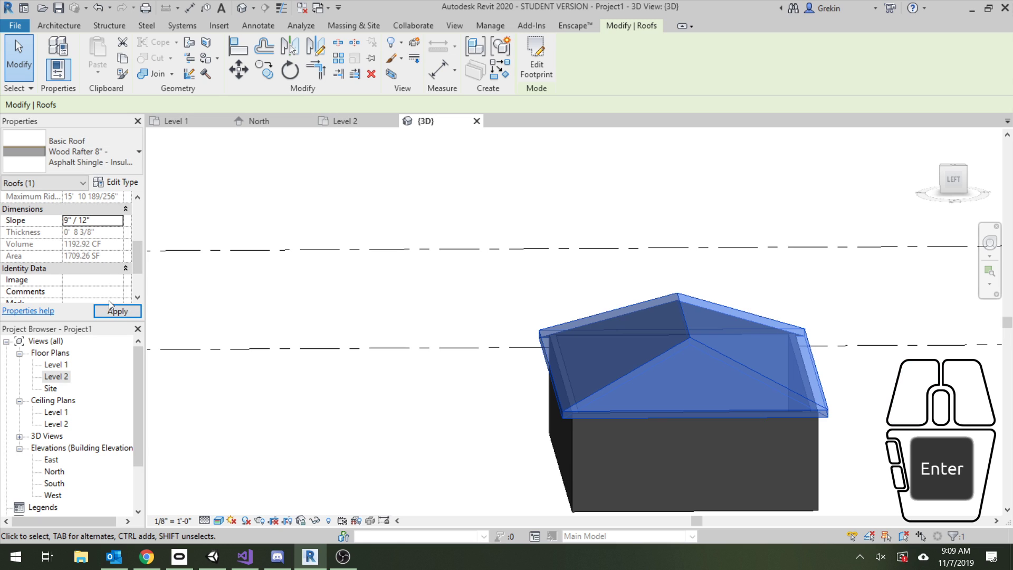
pyautogui.click(348, 317)
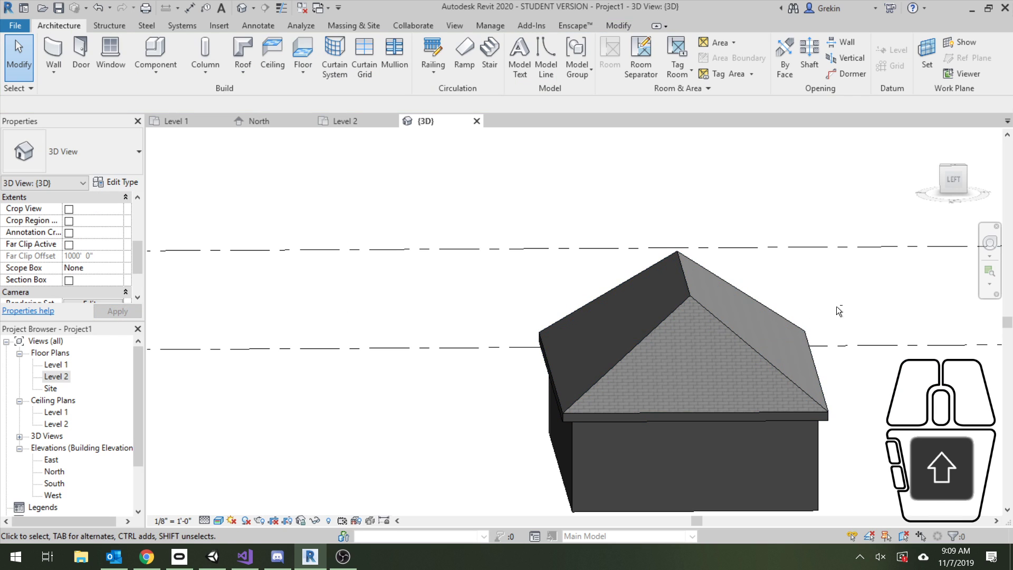
# Edit the roof's footprint in the Level 2 floor plan and turn off Defines Slope for the west boundary line.
pyautogui.keyDown('shift'); pyautogui.moveTo(682, 313); pyautogui.dragTo(638, 340, button='middle'); pyautogui.keyUp('shift')
pyautogui.moveTo(432, 263); pyautogui.dragTo(437, 269, button='middle')
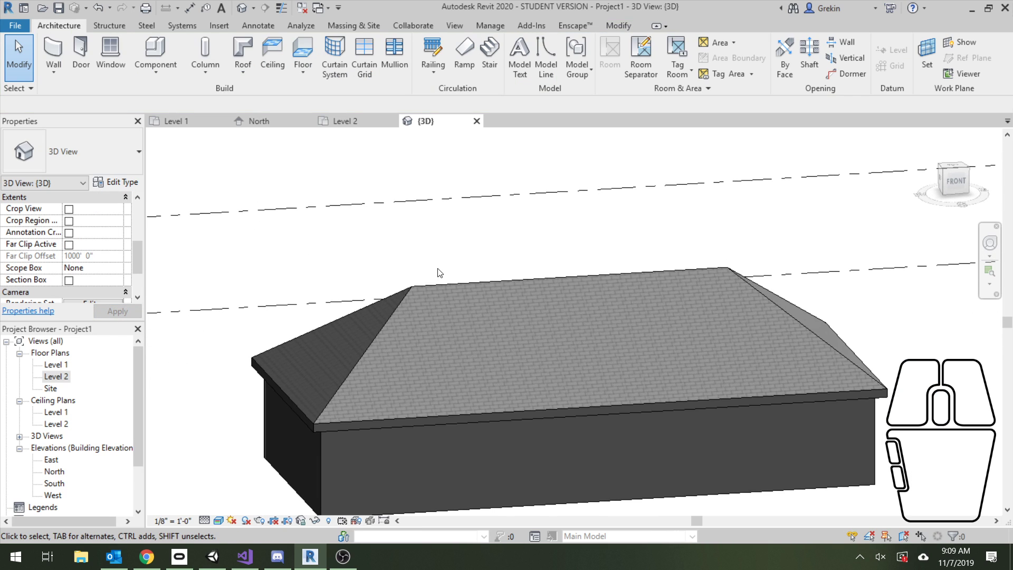
pyautogui.click(439, 283)
pyautogui.click(541, 64)
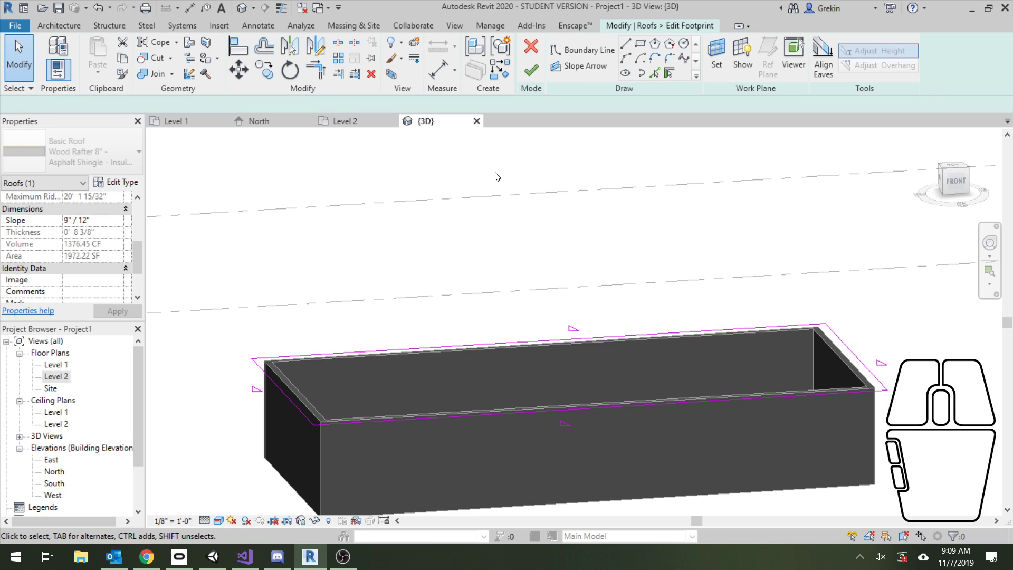
pyautogui.doubleClick(54, 376)
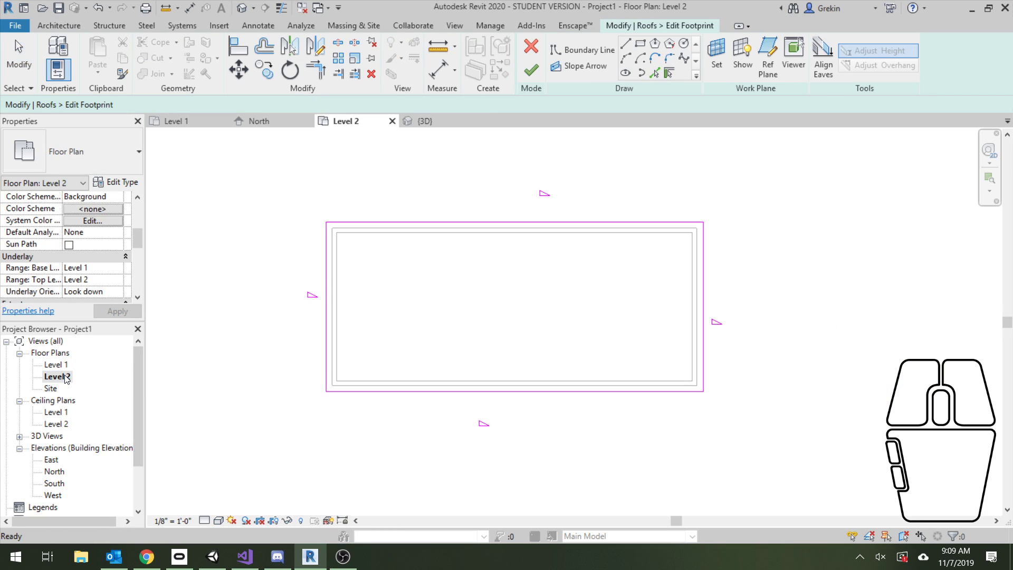
pyautogui.click(326, 341)
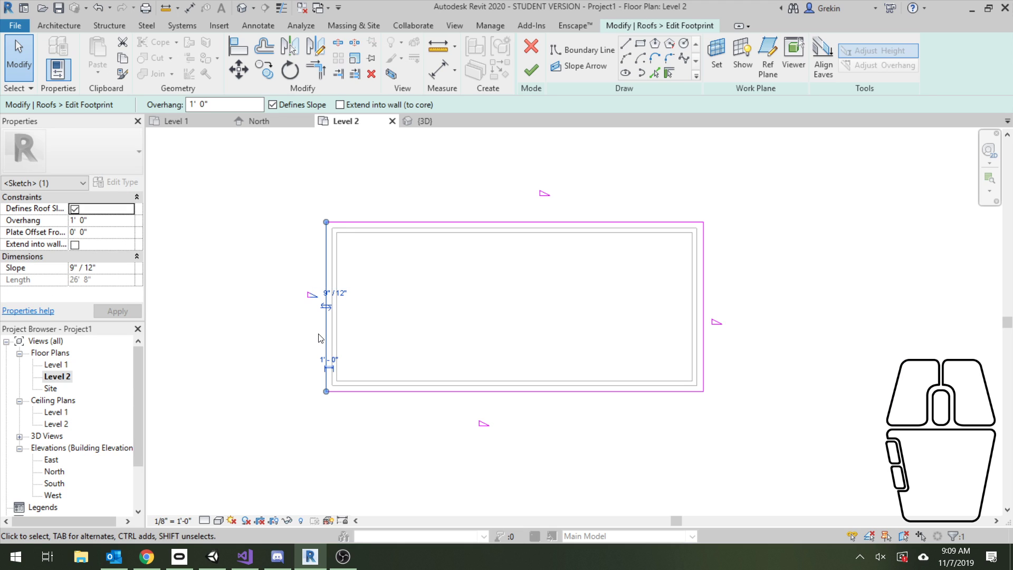
pyautogui.click(272, 105)
# Turn off Defines Slope for the east boundary line and finish the footprint edit to form a gable roof.
pyautogui.click(706, 305)
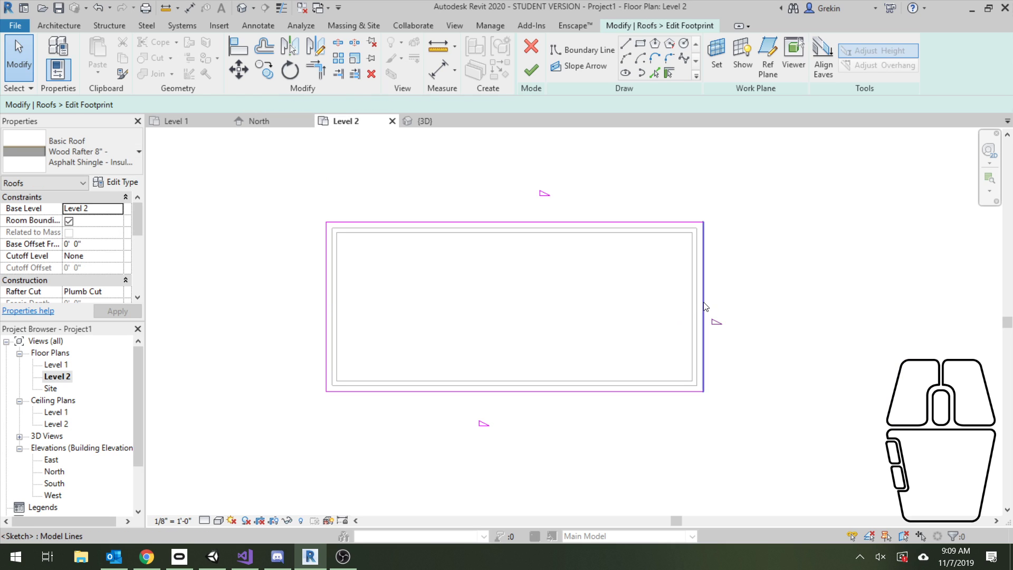
pyautogui.click(702, 303)
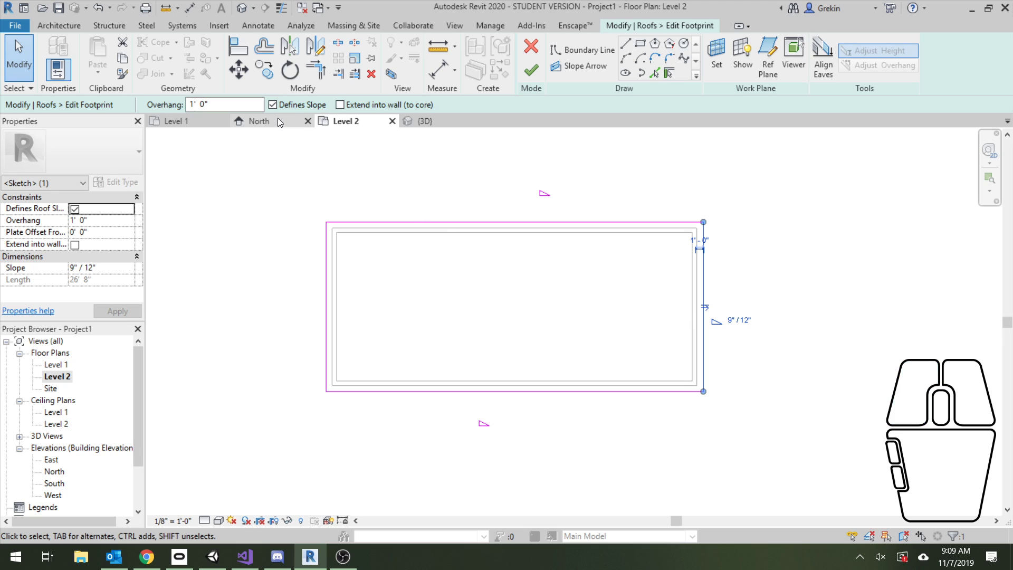
pyautogui.click(273, 104)
pyautogui.click(273, 199)
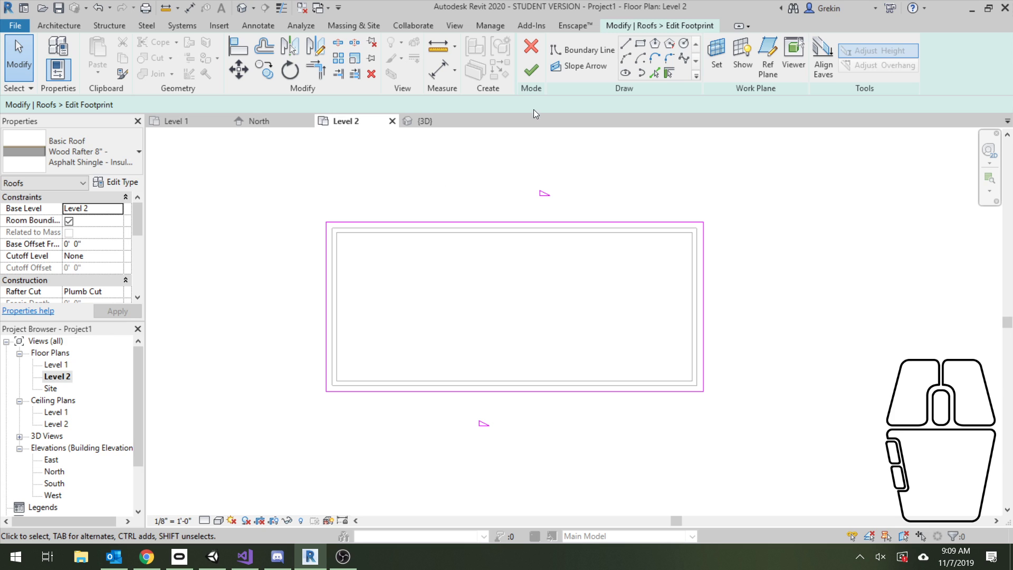
pyautogui.click(531, 68)
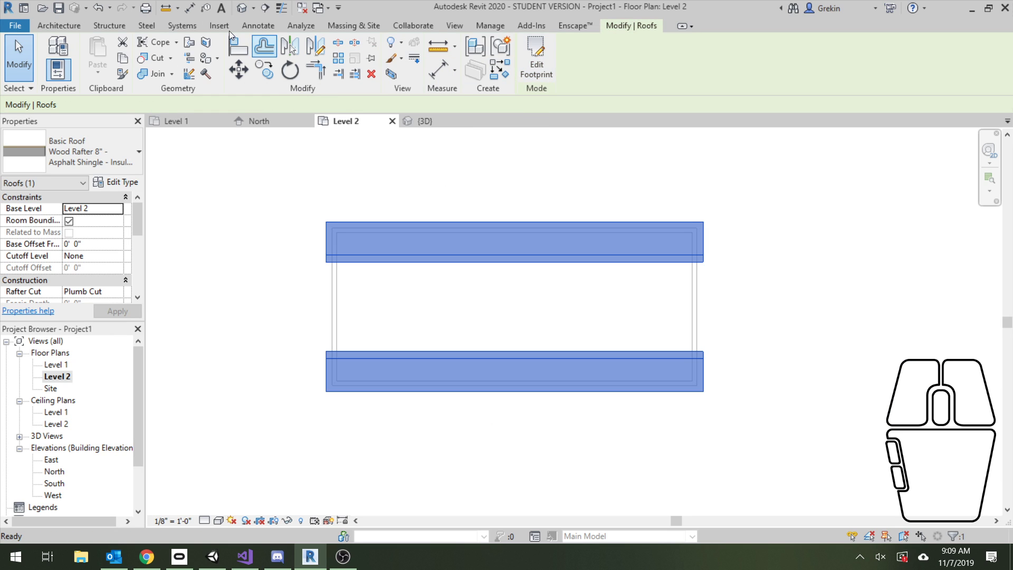
# In the 3D view, attach the top of the west end wall to the gable roof.
pyautogui.click(241, 8)
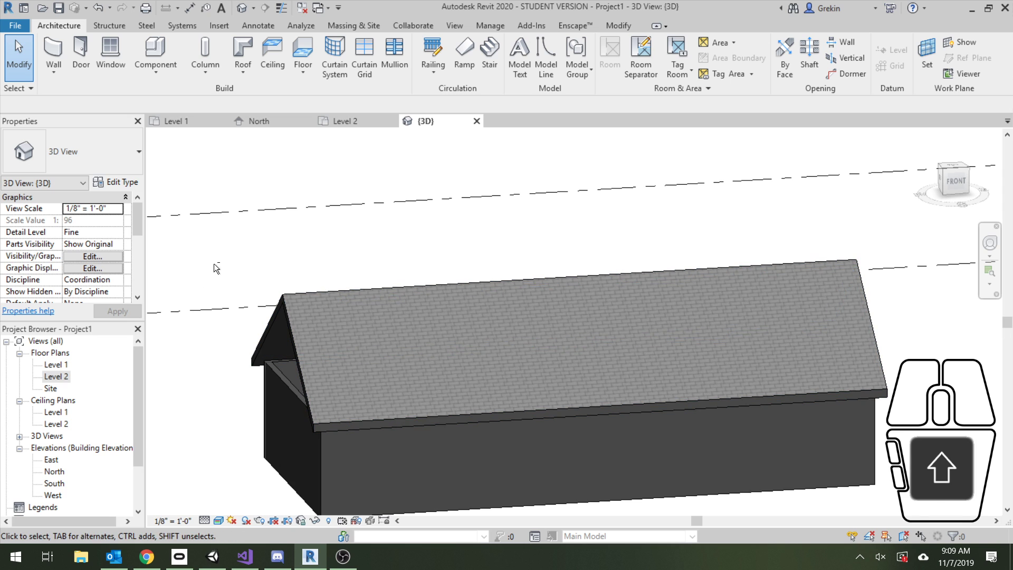
pyautogui.keyDown('shift'); pyautogui.moveTo(216, 268); pyautogui.dragTo(348, 242, button='middle'); pyautogui.keyUp('shift')
pyautogui.moveTo(422, 287); pyautogui.dragTo(377, 258, button='middle')
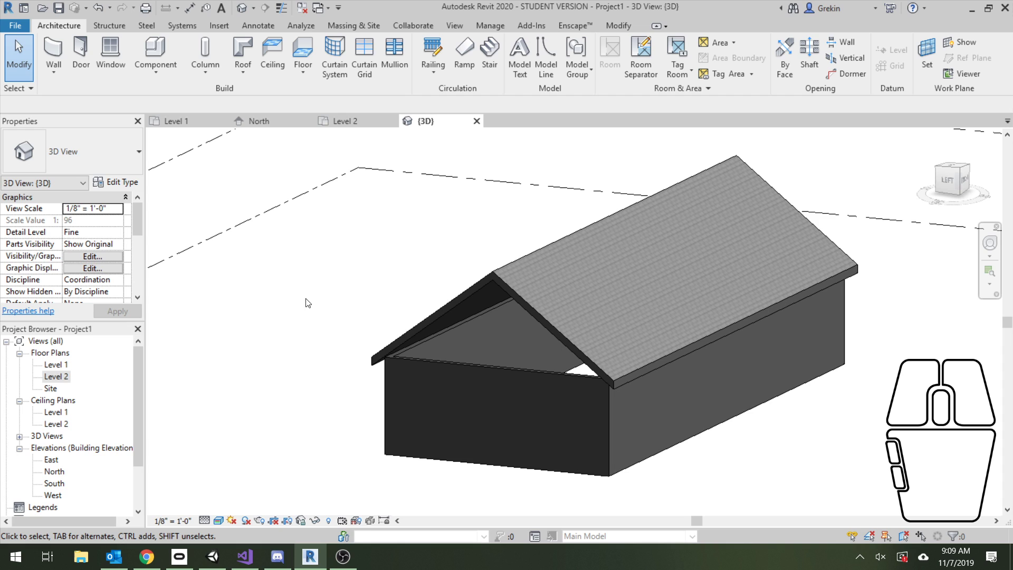
pyautogui.click(491, 366)
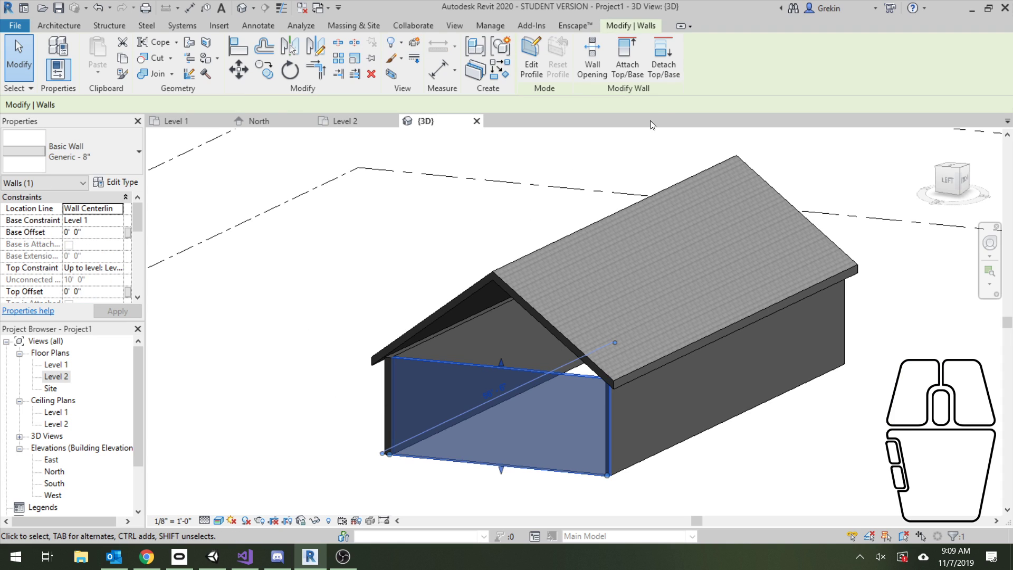
pyautogui.click(625, 65)
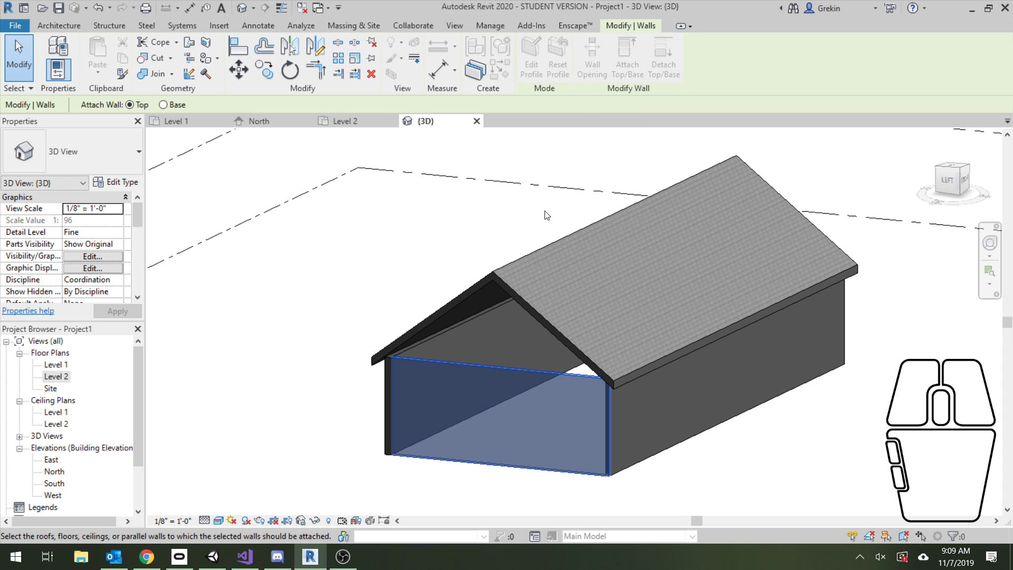
pyautogui.click(545, 246)
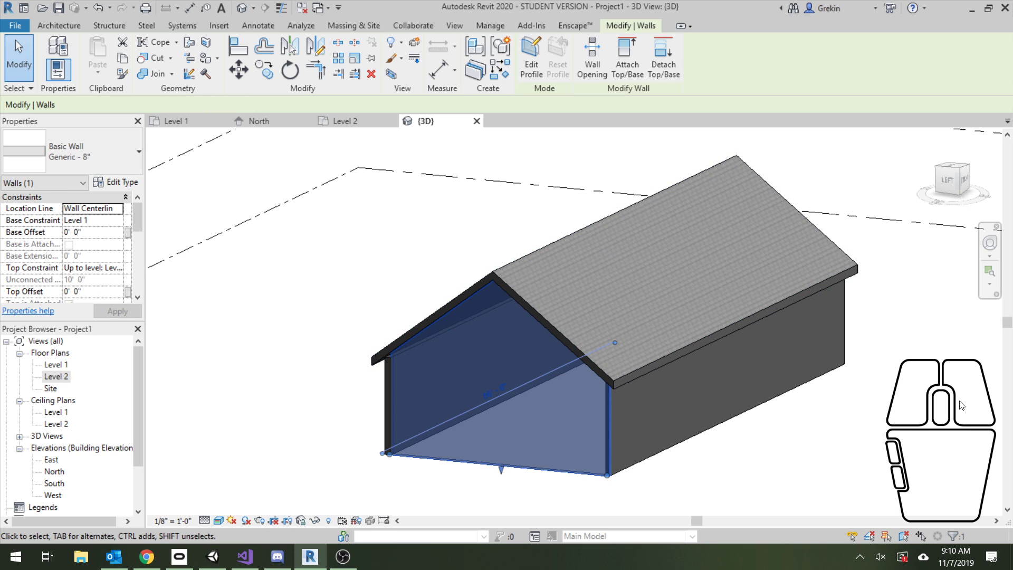
pyautogui.press('Escape')
# Attach the top of the east end wall to the gable roof as well.
pyautogui.keyDown('shift'); pyautogui.moveTo(898, 379); pyautogui.dragTo(603, 382, button='middle'); pyautogui.keyUp('shift')
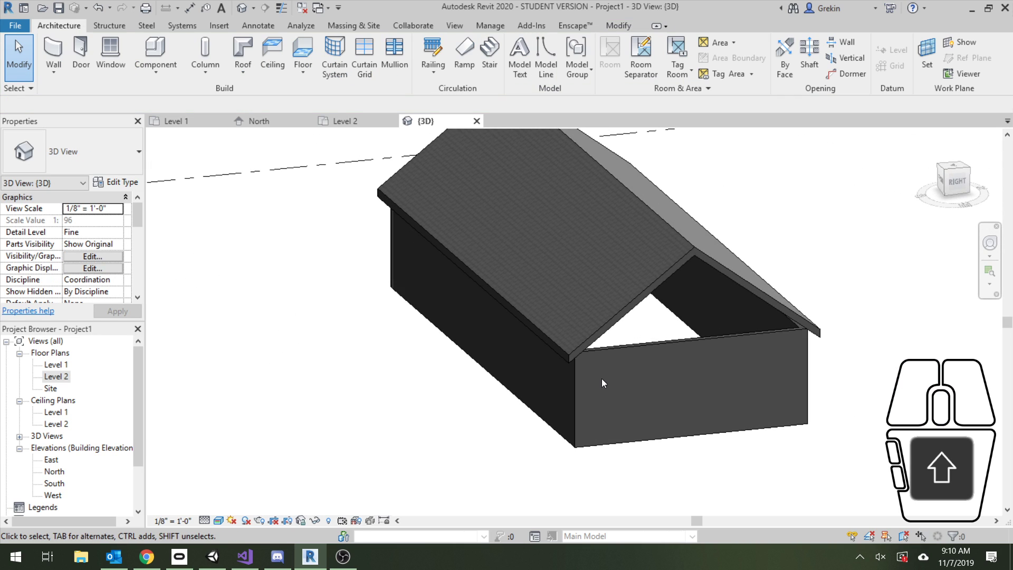
pyautogui.click(645, 348)
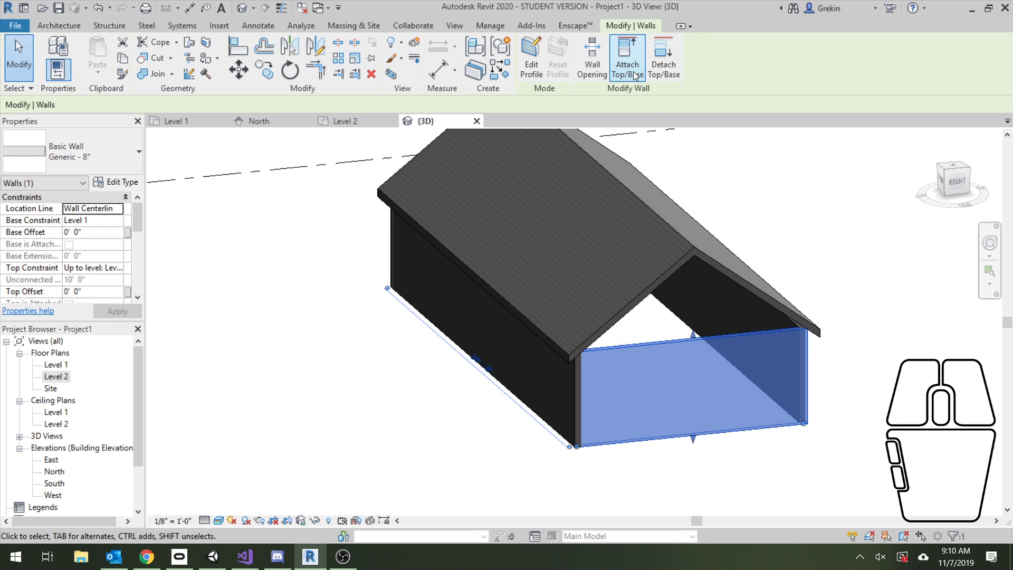
pyautogui.click(627, 58)
pyautogui.click(666, 222)
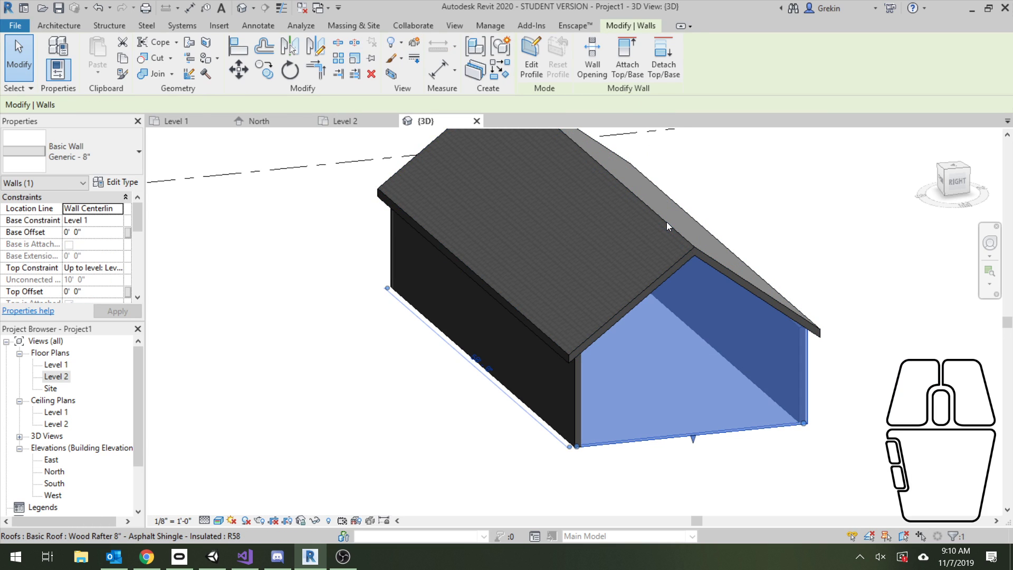
pyautogui.press('Escape')
# Look over the closed gable ends, and undo the wall attachments and the gable footprint change.
pyautogui.keyDown('shift'); pyautogui.moveTo(830, 459); pyautogui.dragTo(609, 283, button='middle'); pyautogui.keyUp('shift')
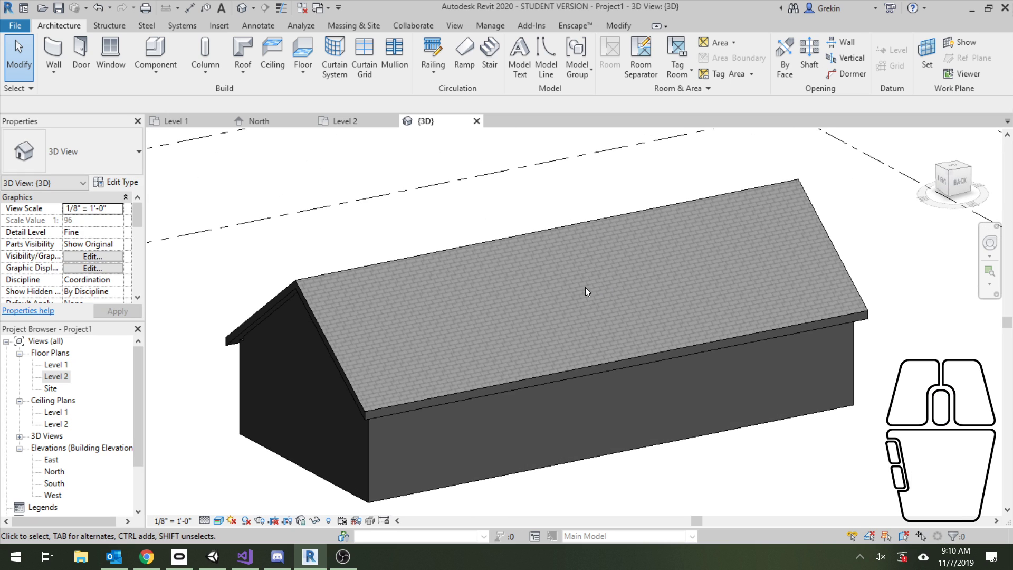
pyautogui.moveTo(538, 291); pyautogui.dragTo(554, 290, button='middle')
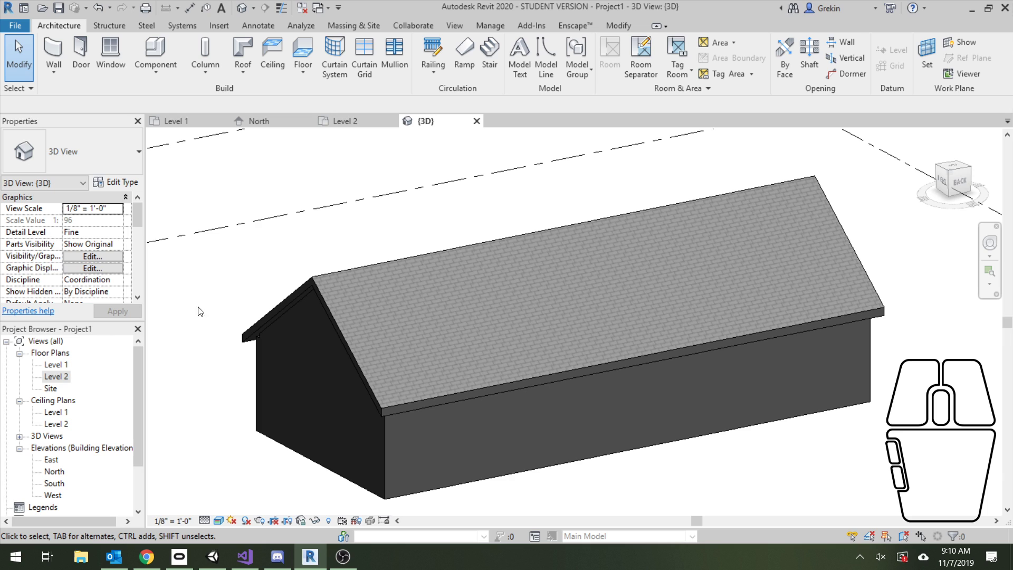
pyautogui.hotkey('ctrl', 'z')
pyautogui.hotkey('ctrl', 'z')
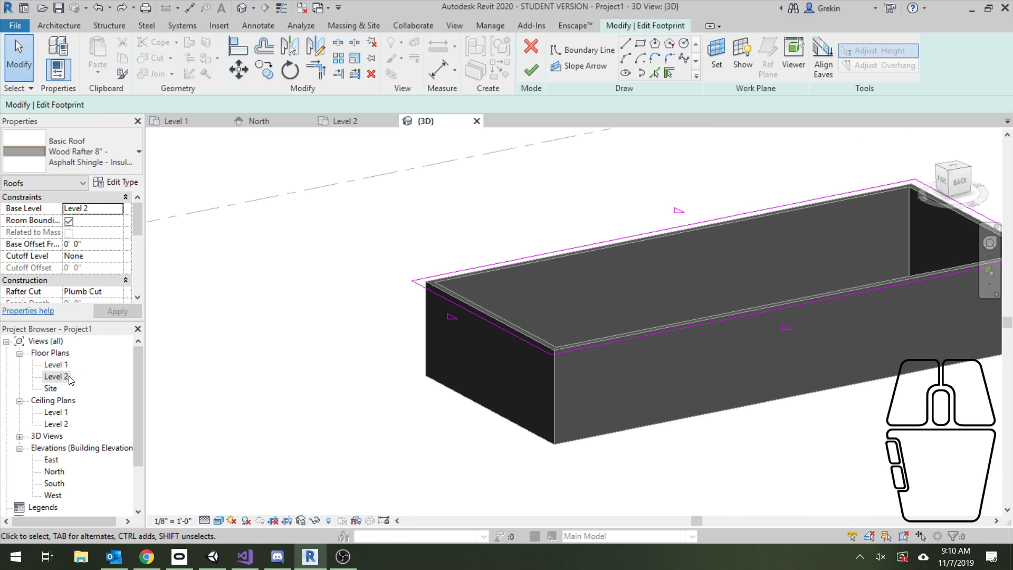
# Edit the roof footprint in the Level 2 floor plan and set the west boundary line's slope to 5" / 12".
pyautogui.doubleClick(69, 376)
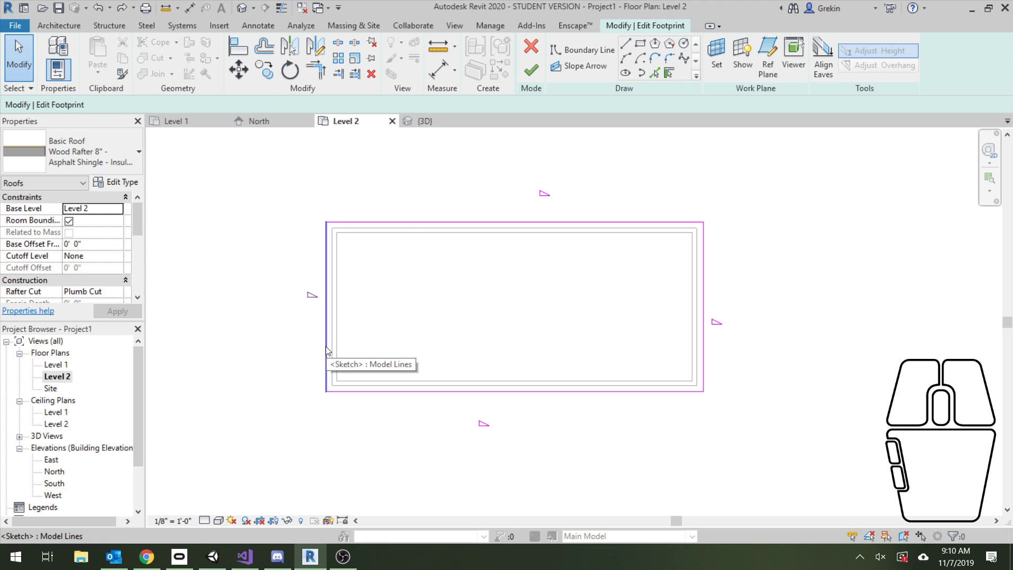
pyautogui.click(326, 351)
pyautogui.click(338, 293)
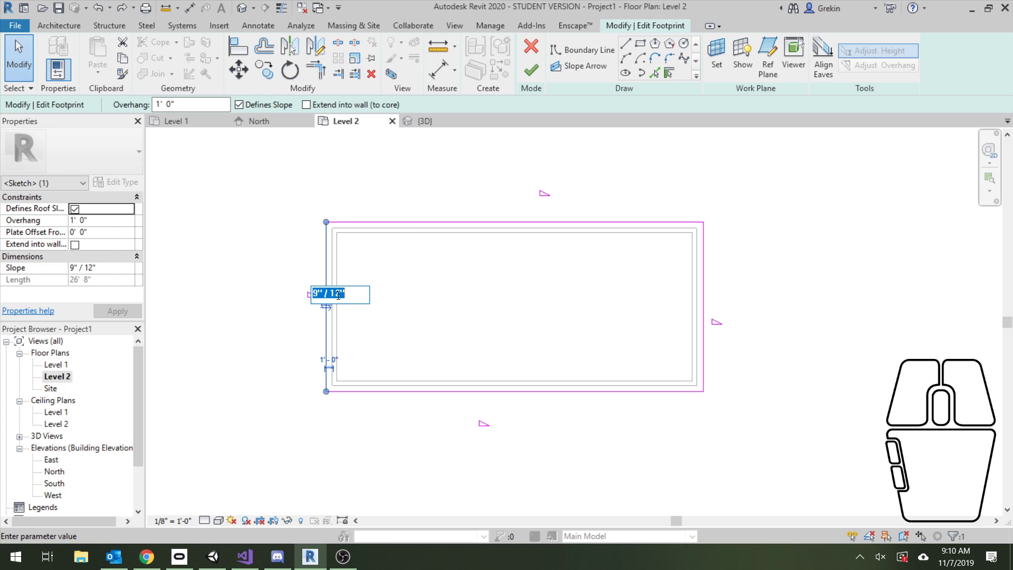
pyautogui.write('5')
pyautogui.press('Return')
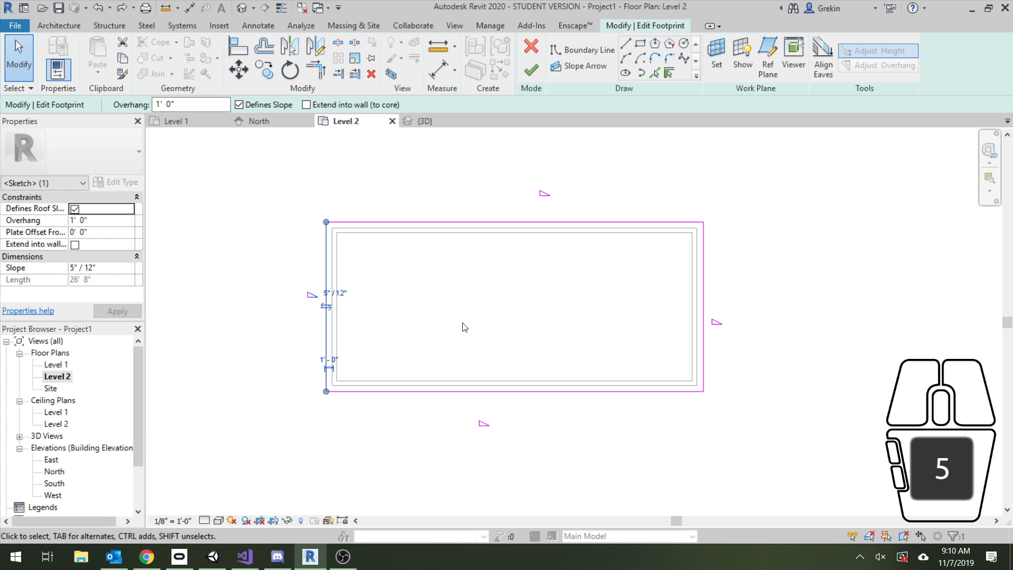
# Set the slope of the east boundary line of the roof footprint to 5" / 12".
pyautogui.click(709, 308)
pyautogui.click(703, 308)
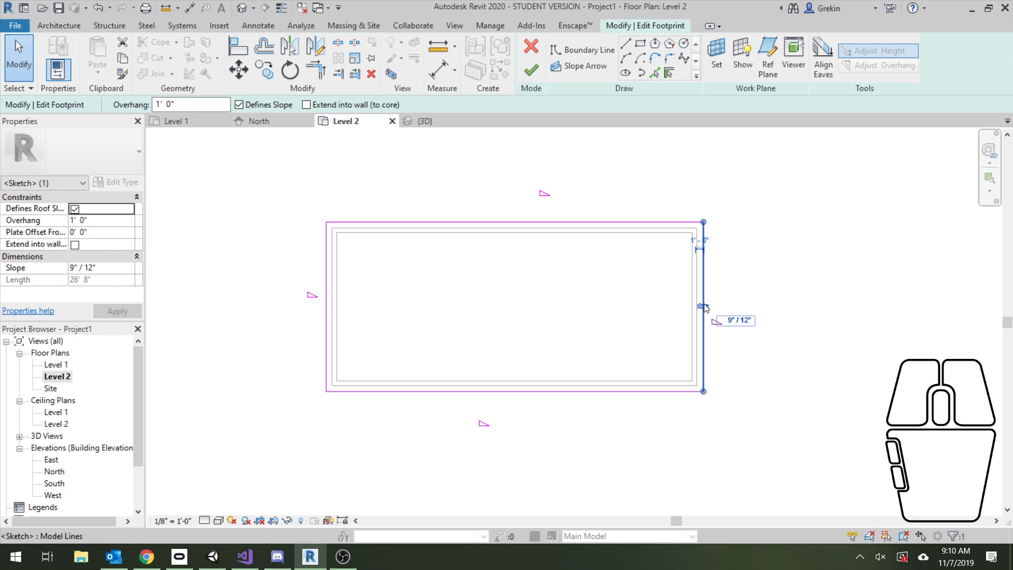
pyautogui.click(735, 321)
pyautogui.write('5')
pyautogui.click(836, 335)
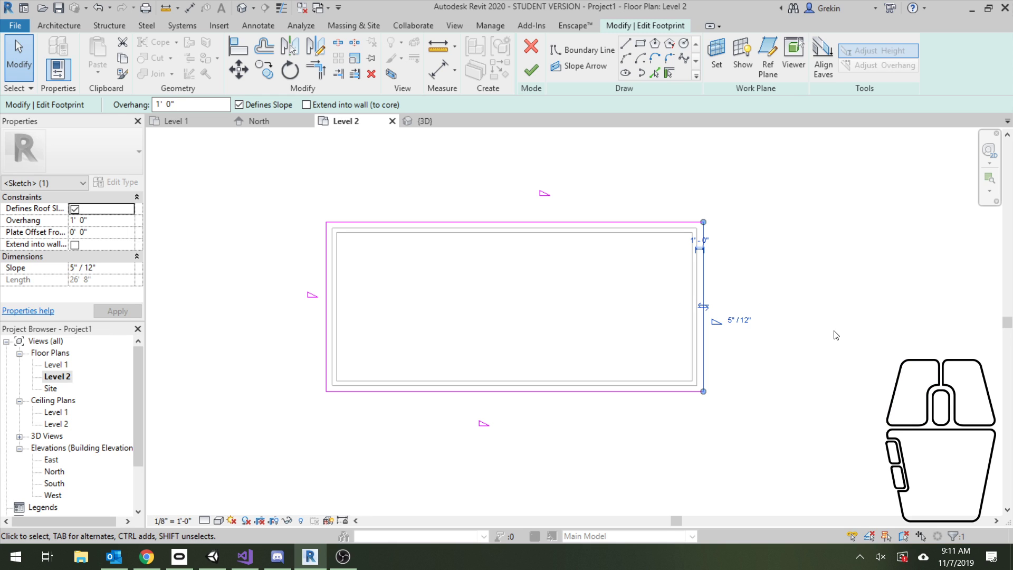
# Finish the roof footprint edit and view the hip roof in 3D from its end.
pyautogui.click(526, 75)
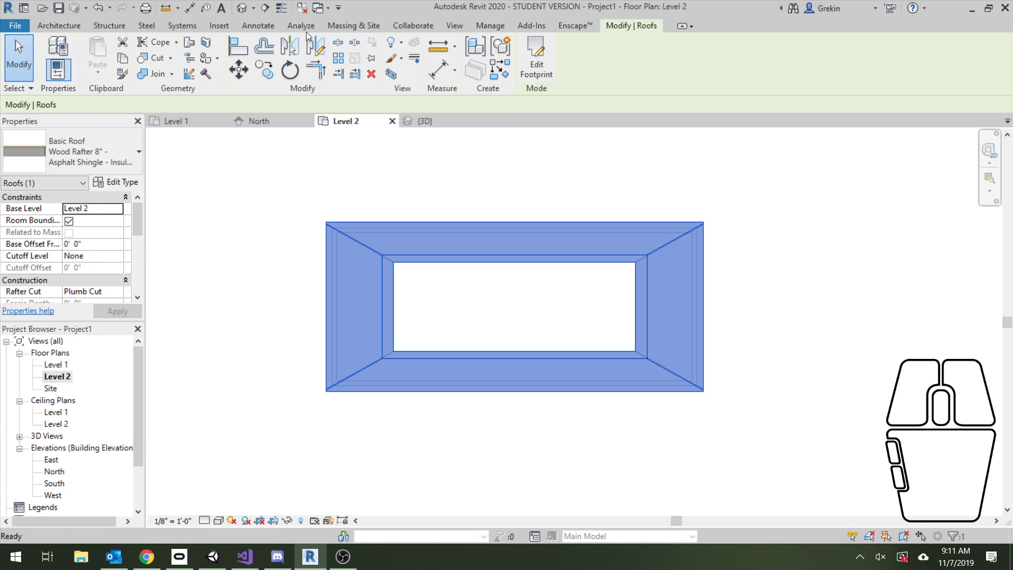
pyautogui.click(242, 8)
pyautogui.press('Escape')
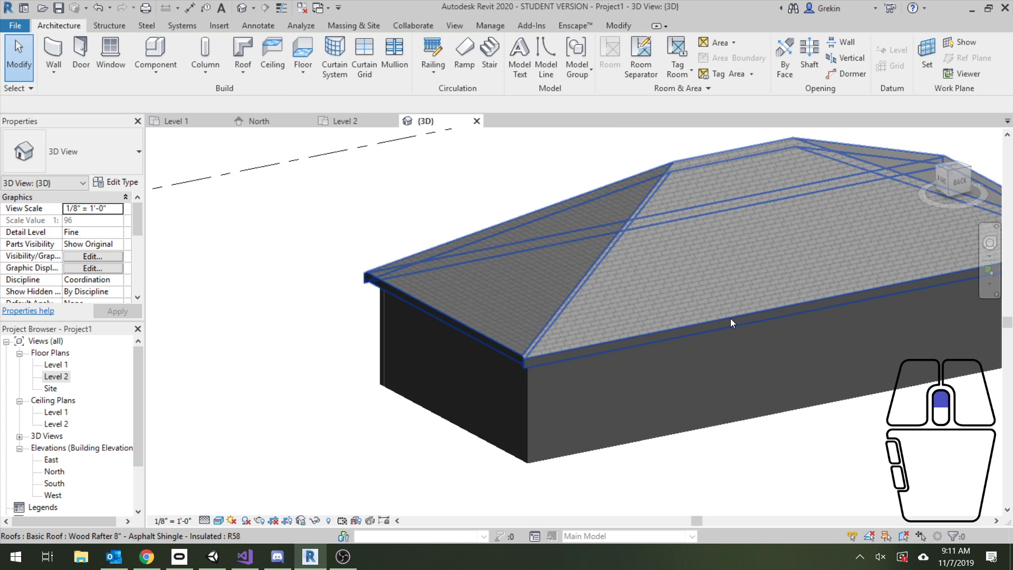
pyautogui.scroll(-1, 767, 300)
pyautogui.moveTo(766, 300); pyautogui.dragTo(597, 324, button='middle')
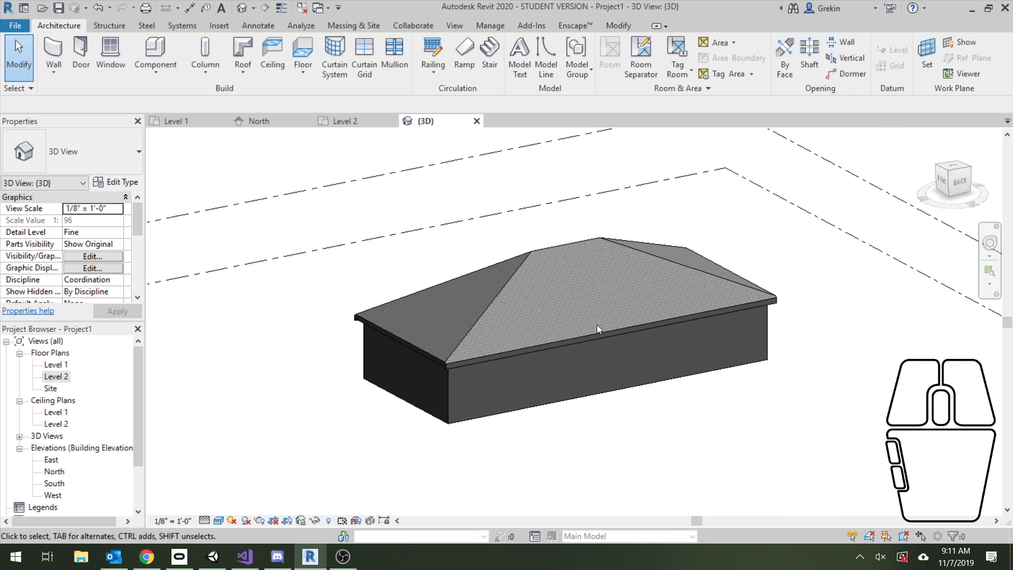
pyautogui.click(679, 443)
pyautogui.keyDown('shift'); pyautogui.moveTo(740, 389); pyautogui.dragTo(552, 368, button='middle'); pyautogui.keyUp('shift')
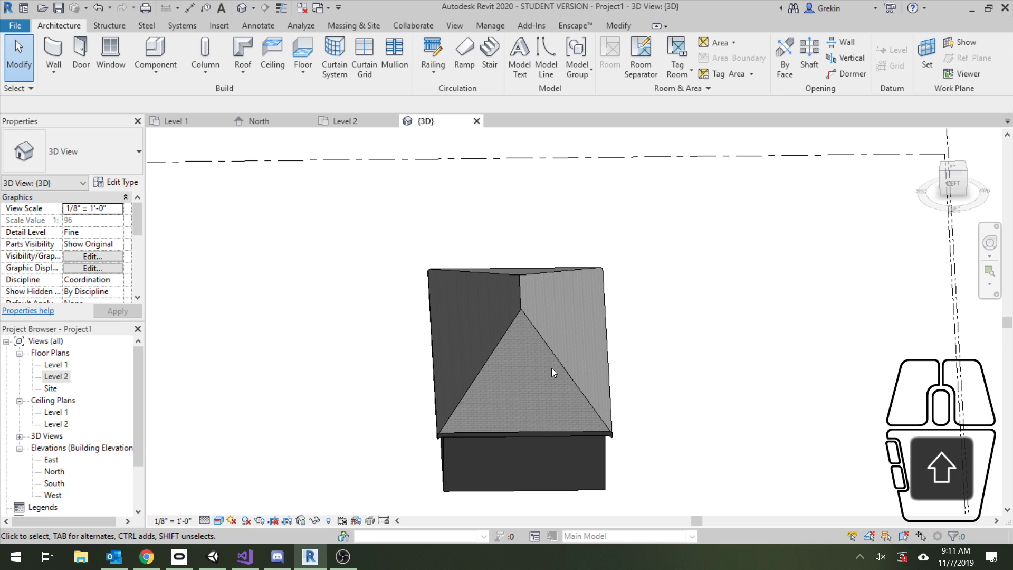